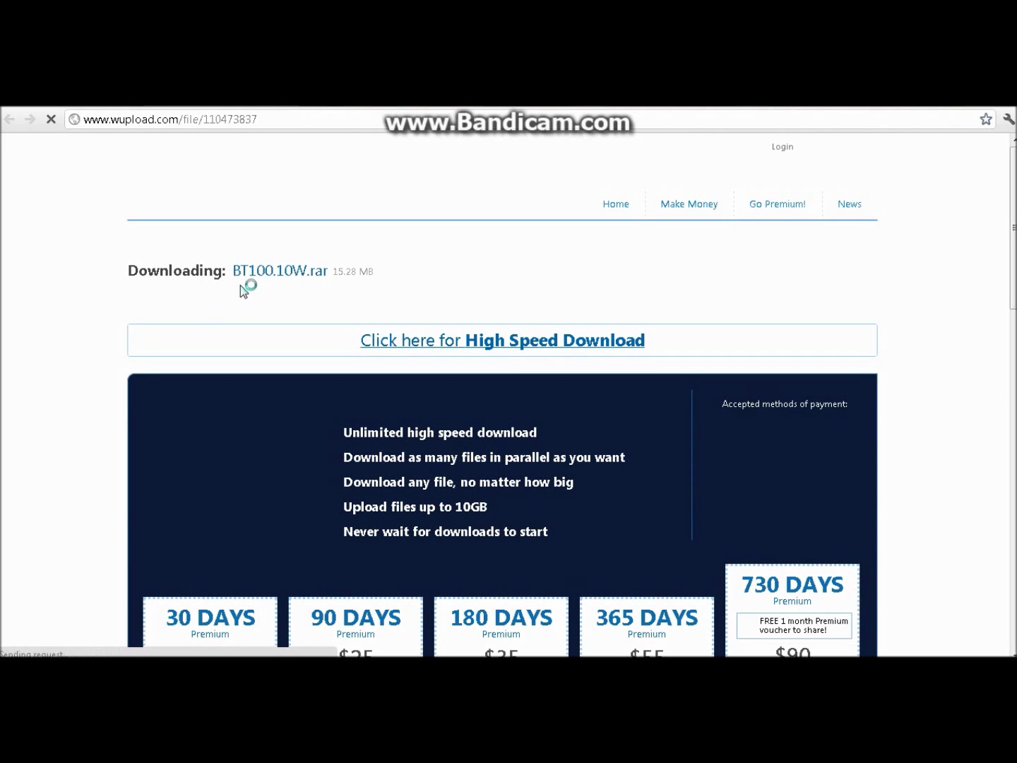
Step: Pick Wupload's free SLOW DOWNLOAD for BT100.10W.rar and start its wait countdown
scroll(86, 350, "down", 1)
scroll(82, 348, "down", 4)
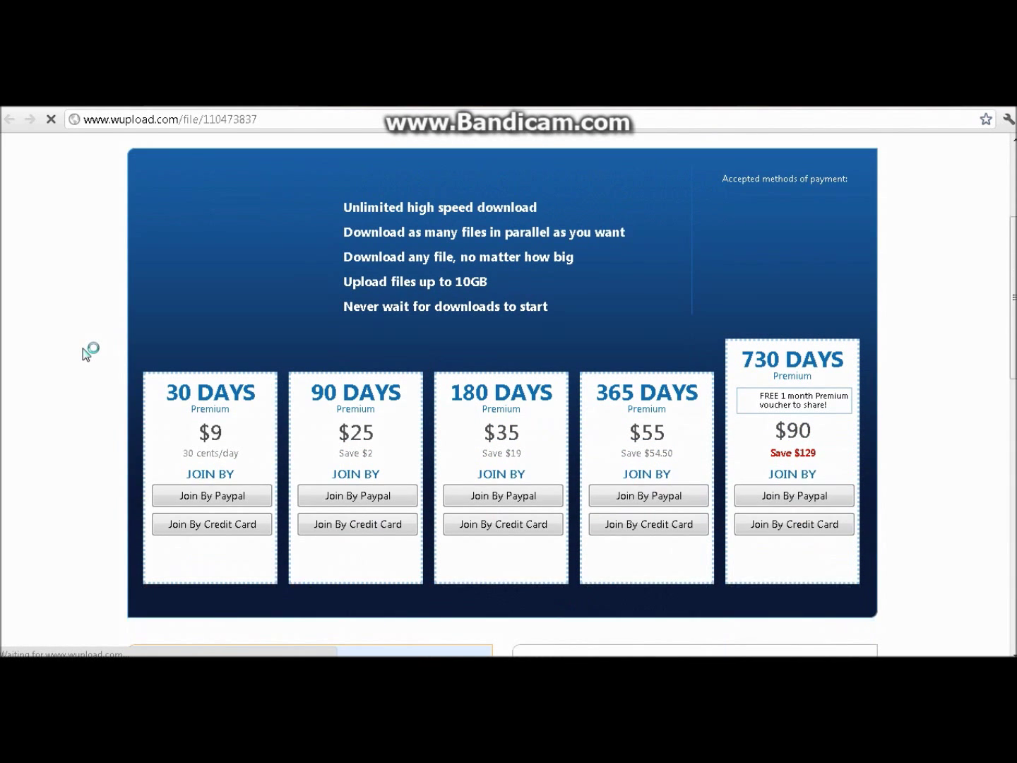
scroll(83, 348, "down", 2)
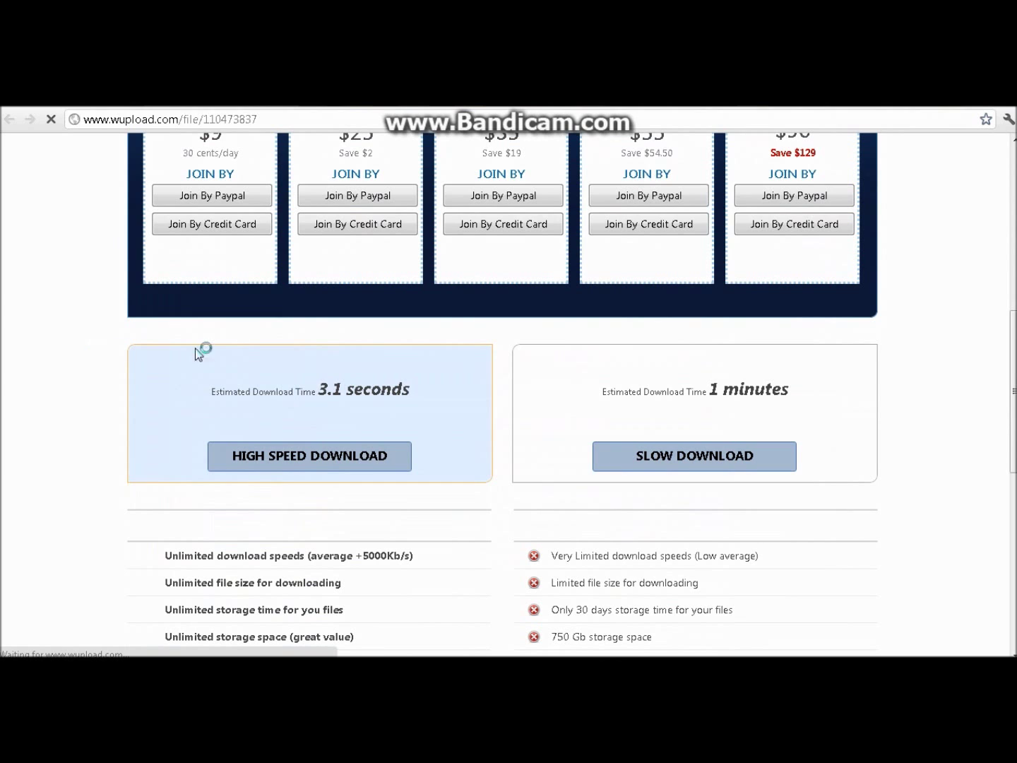
left_click(696, 458)
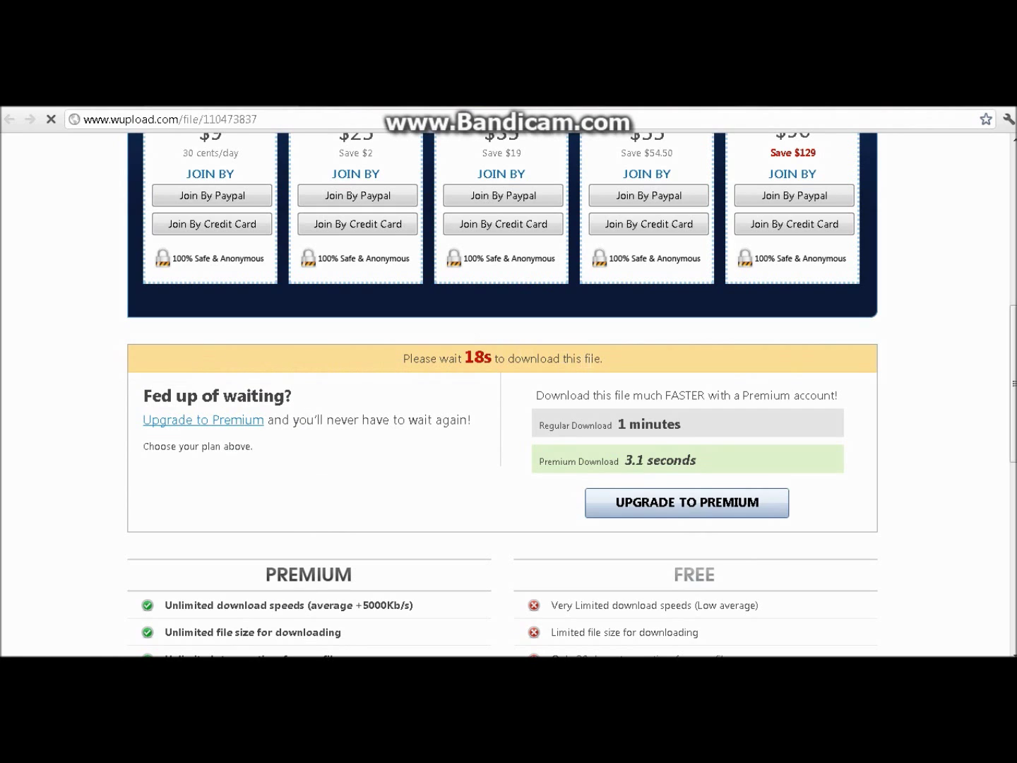
left_click_drag(402, 359, 586, 380)
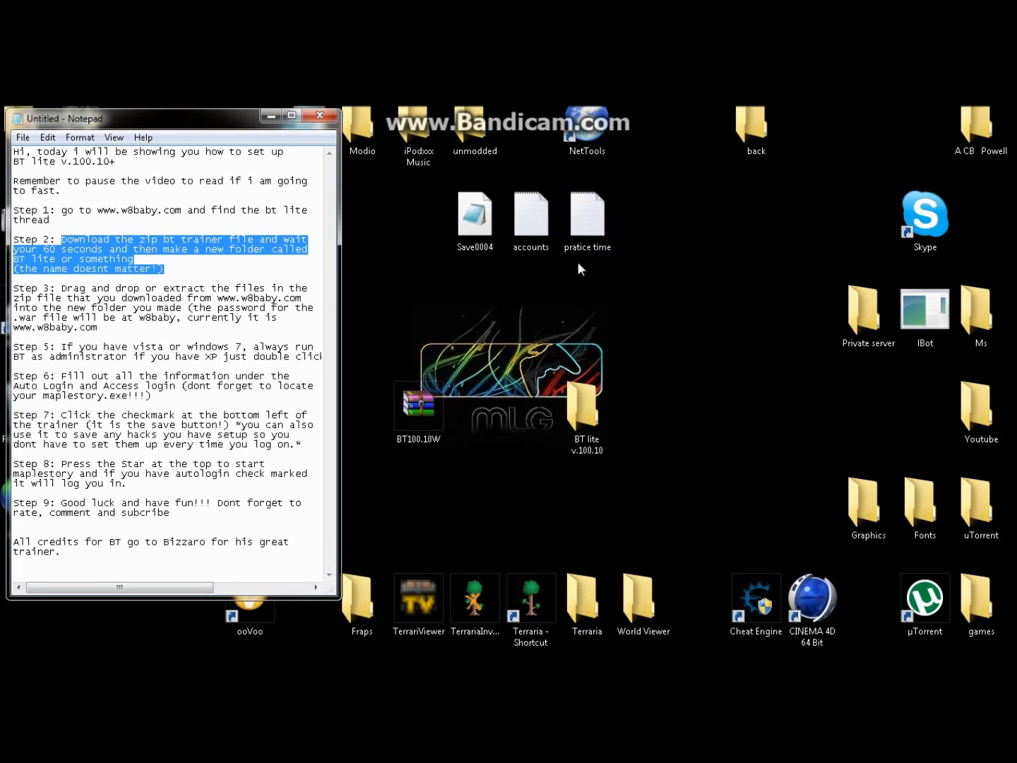
left_click(420, 405)
left_click_drag(433, 396, 392, 453)
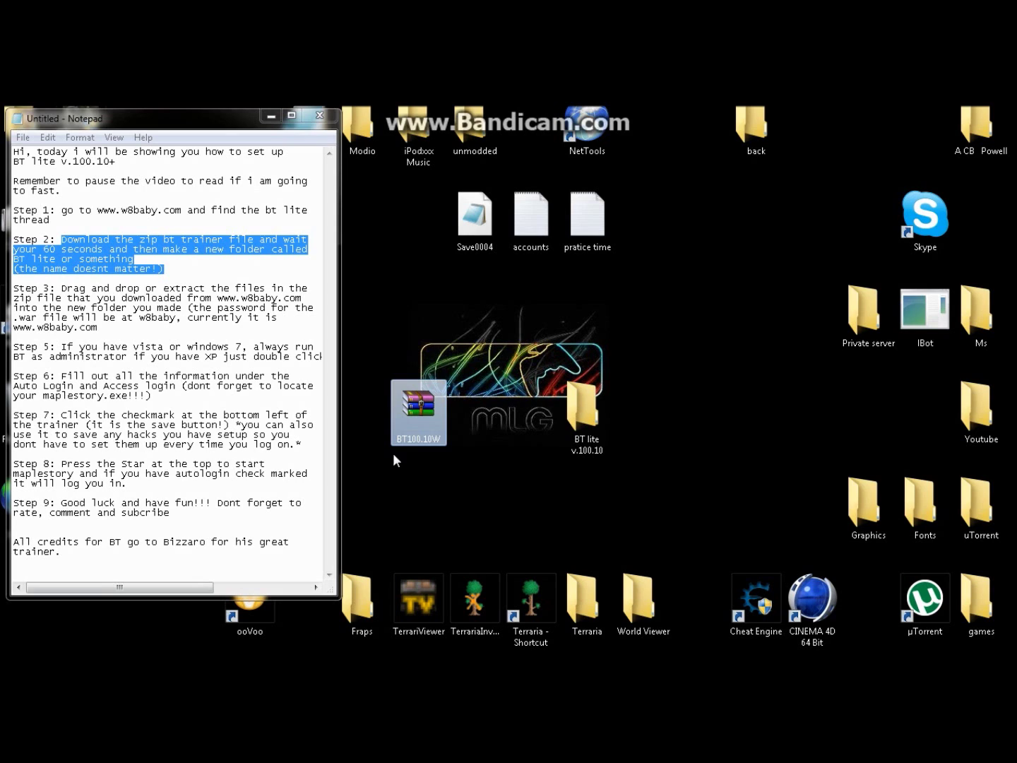
left_click(163, 268)
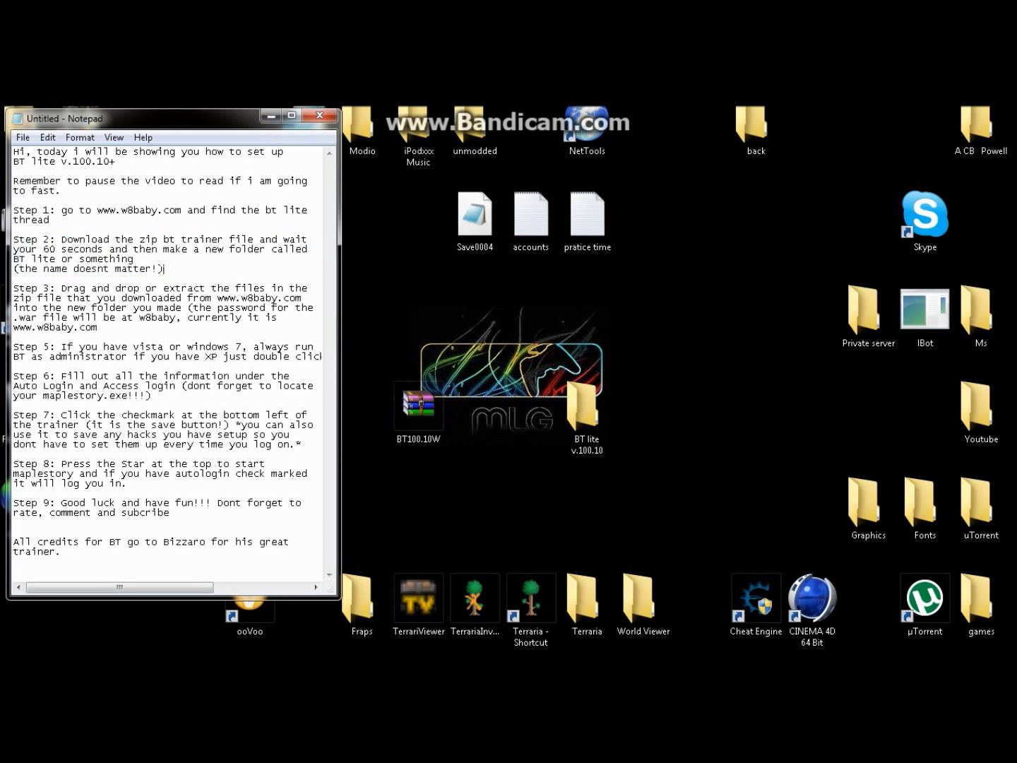
left_click_drag(134, 250, 133, 259)
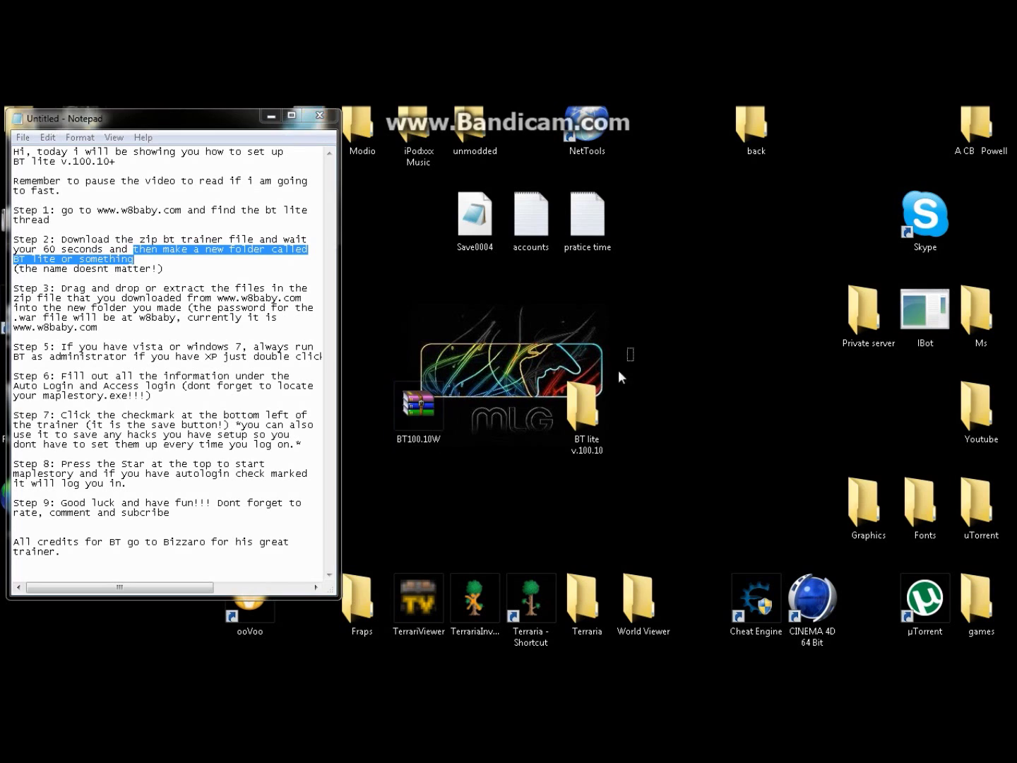
left_click(581, 418)
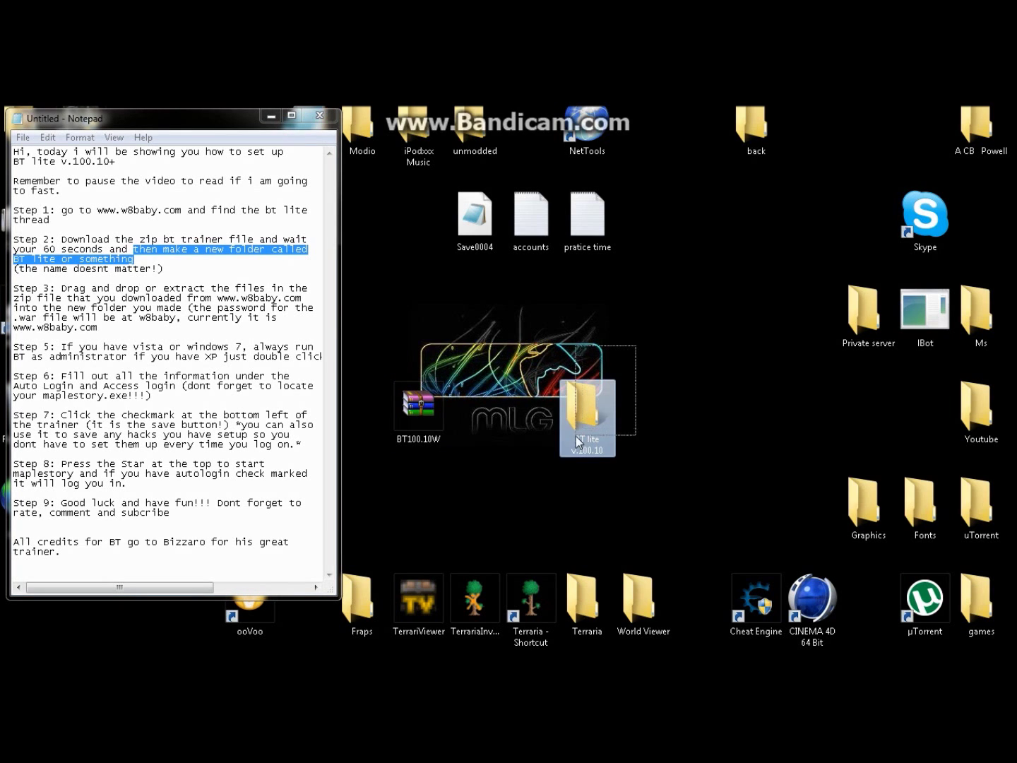
left_click(133, 260)
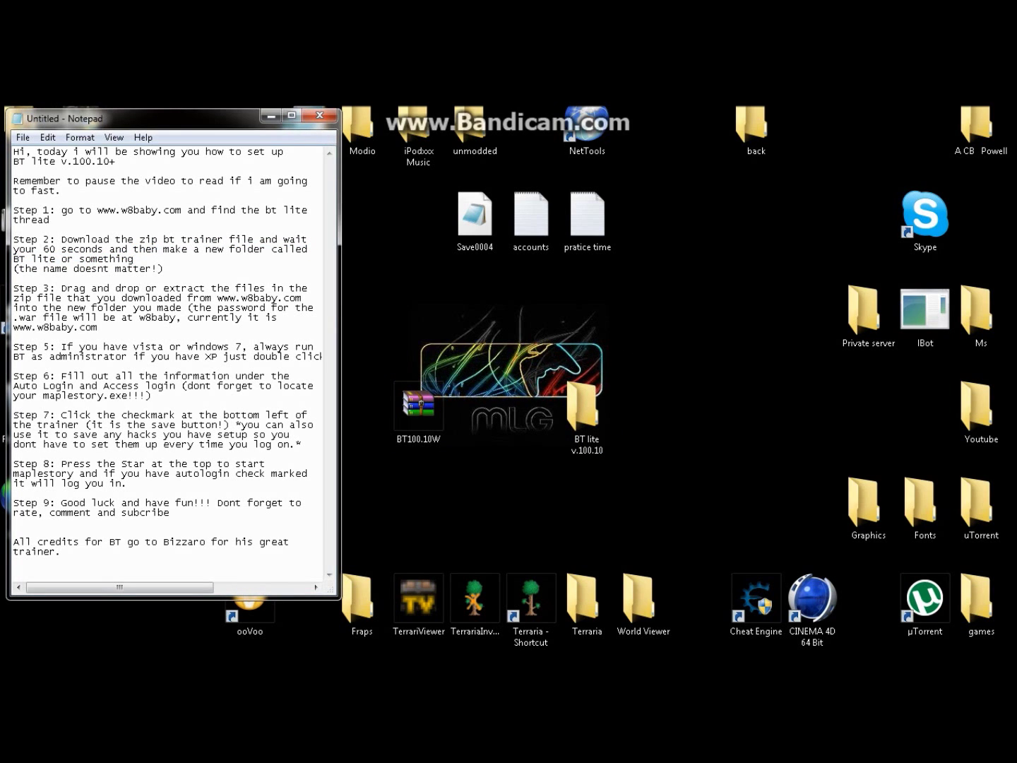
left_click_drag(98, 327, 15, 288)
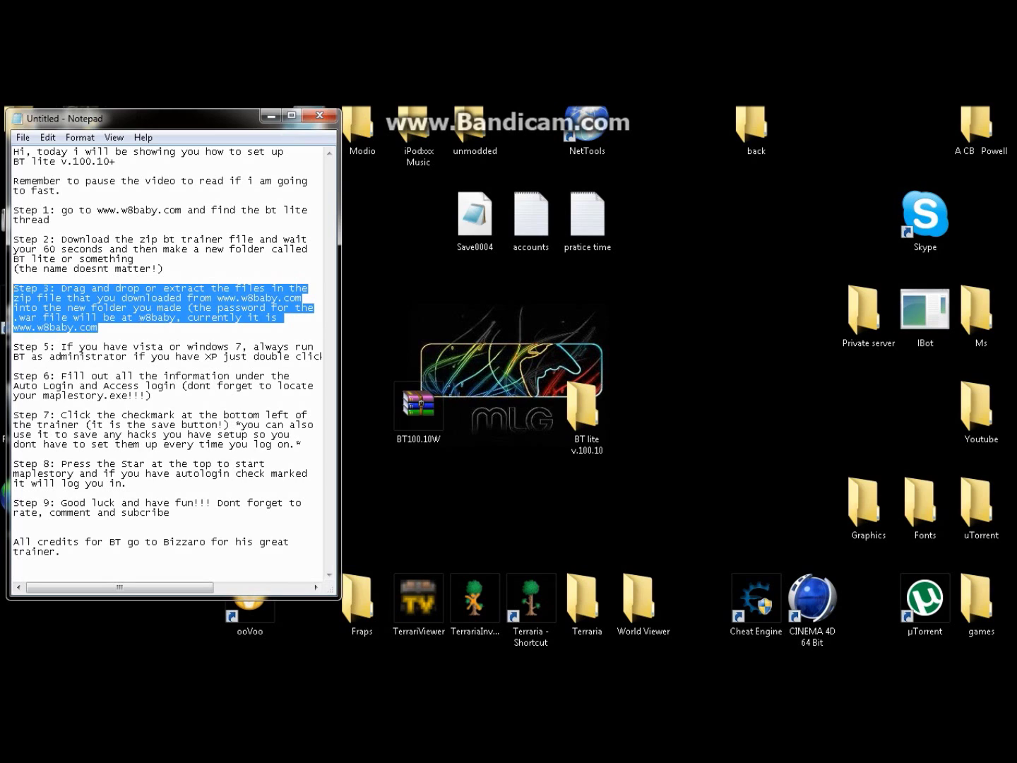
left_click(99, 327)
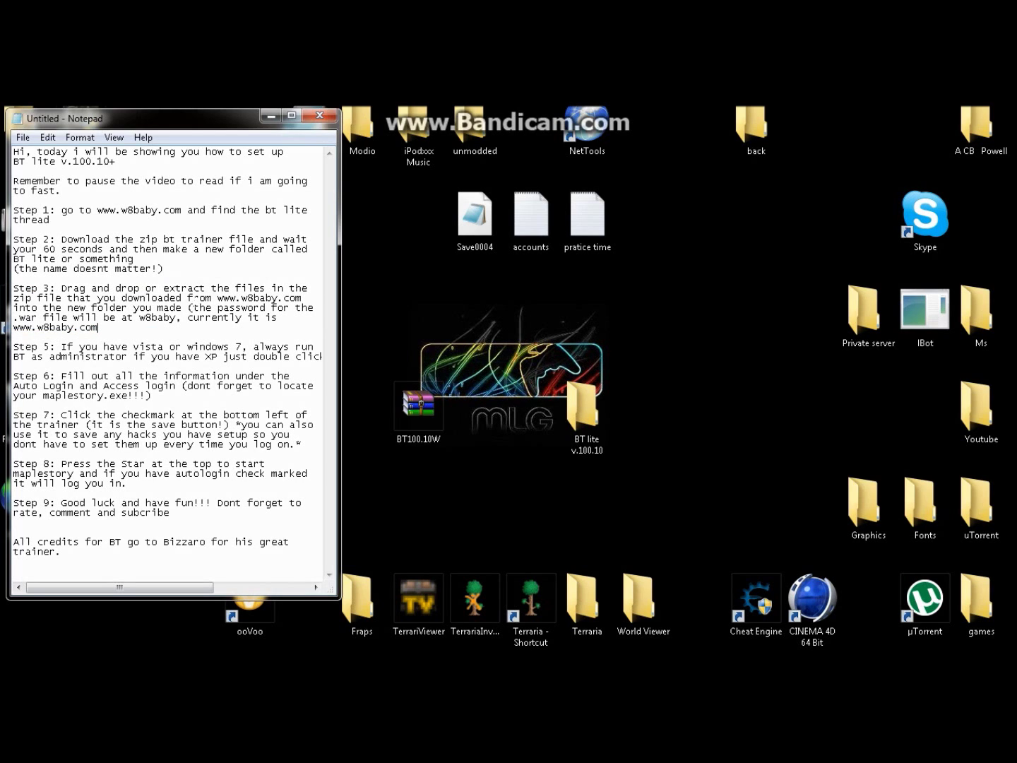
left_click_drag(187, 298, 192, 318)
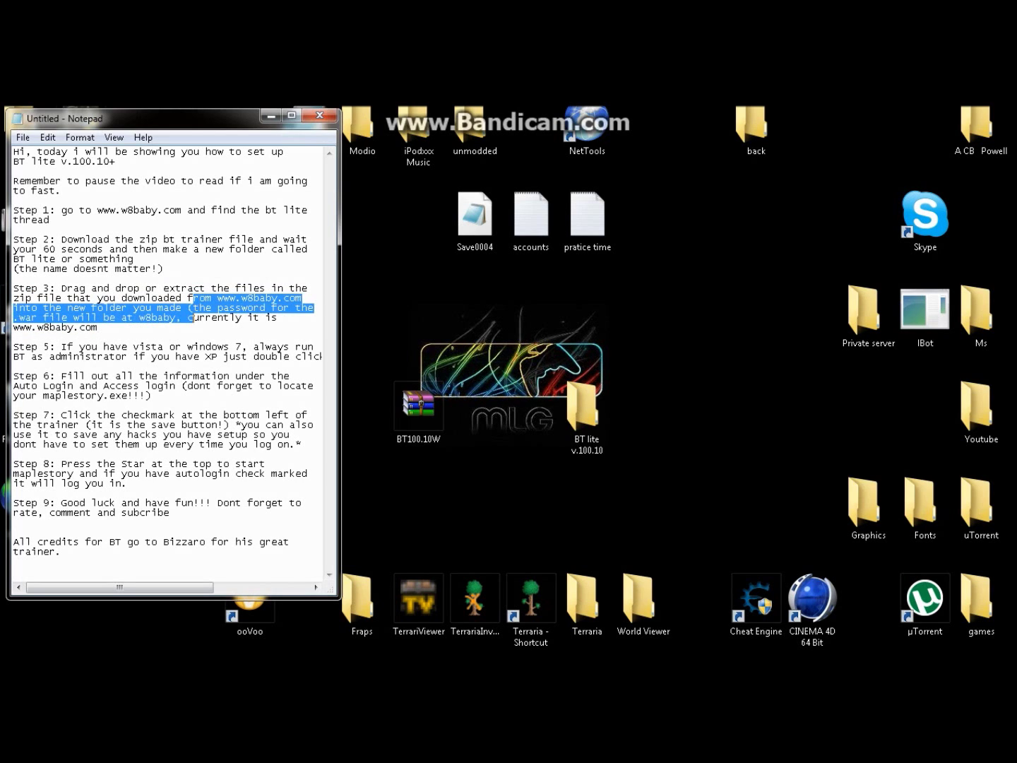
left_click(191, 318)
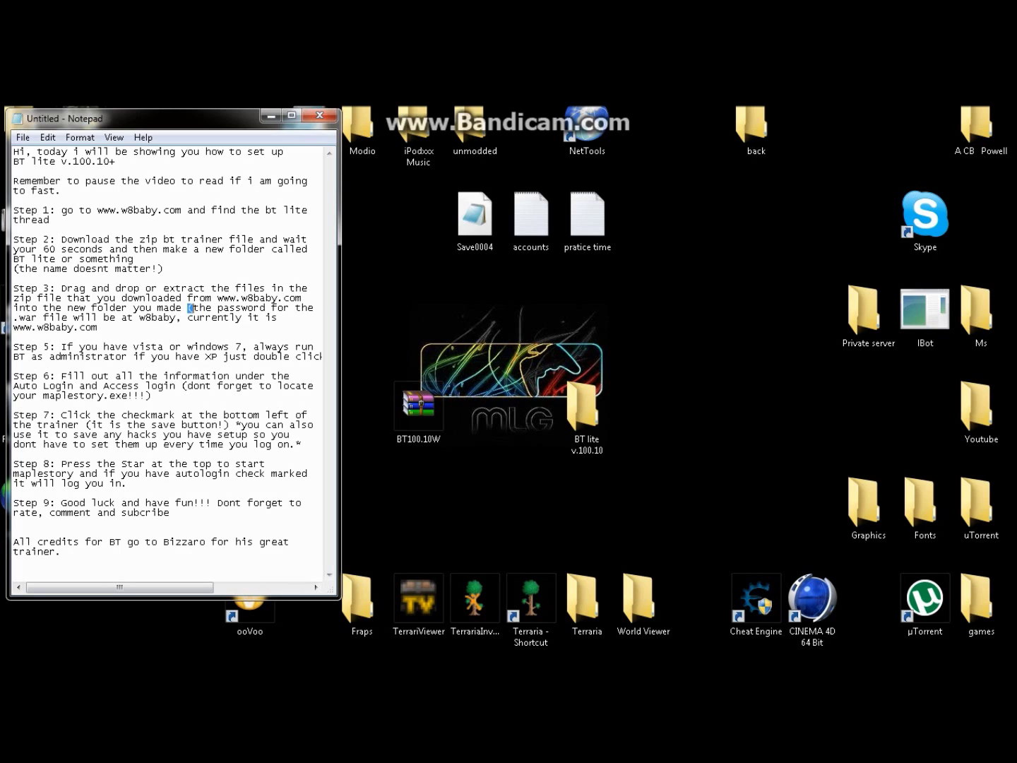
left_click_drag(187, 308, 192, 327)
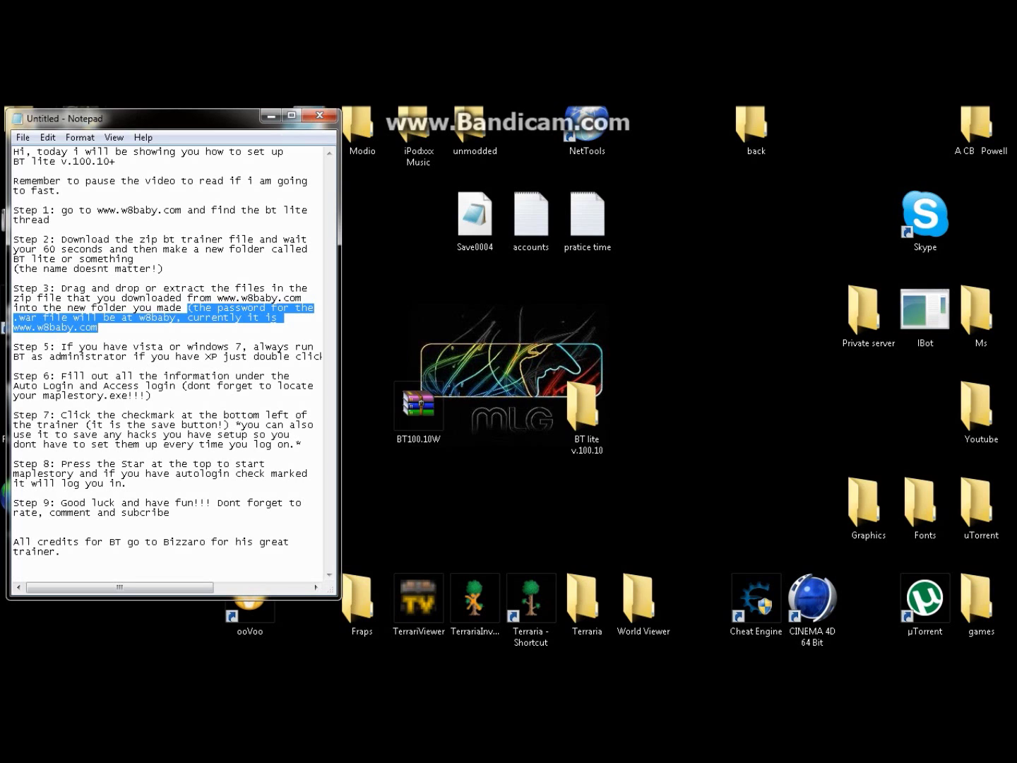
left_click(487, 327)
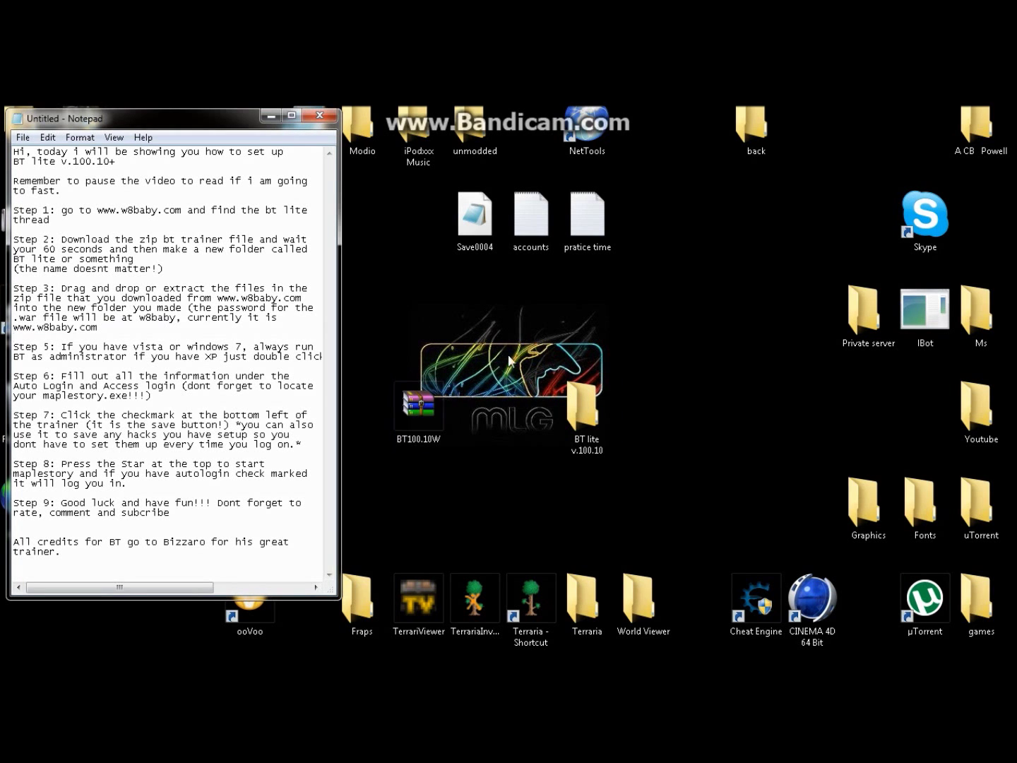
Step: Open BT100.10W.rar in WinRAR beside the BT lite v.100.10 folder window
double_click(413, 409)
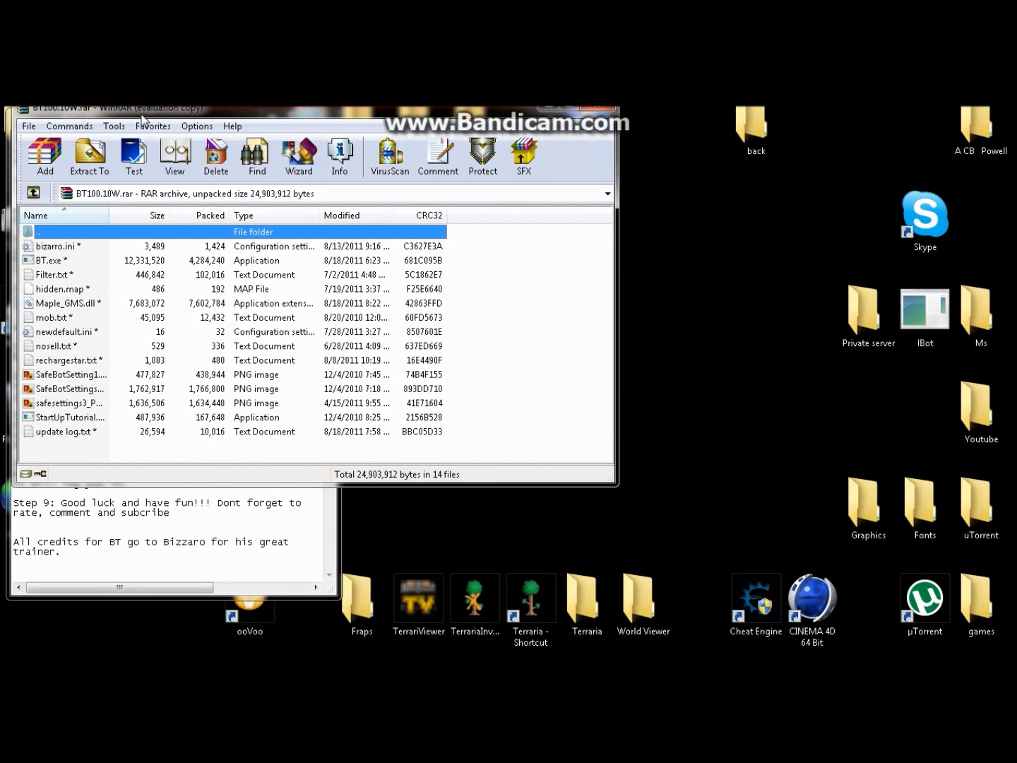
left_click(396, 301)
left_click_drag(290, 108, 284, 136)
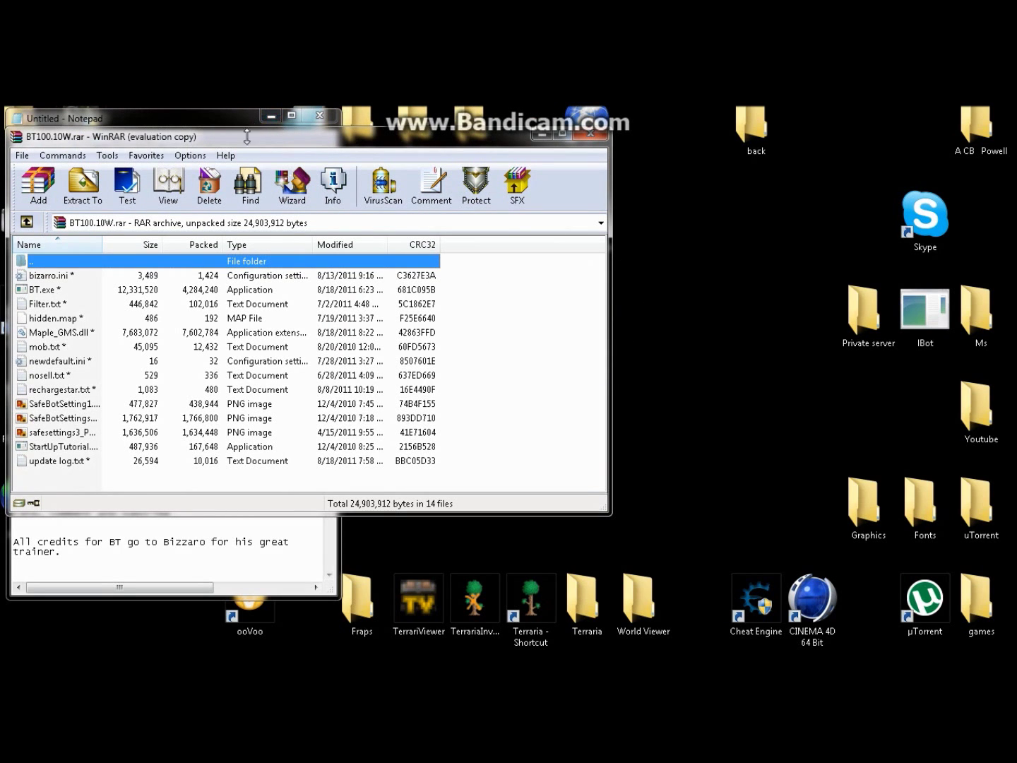
left_click_drag(250, 141, 234, 144)
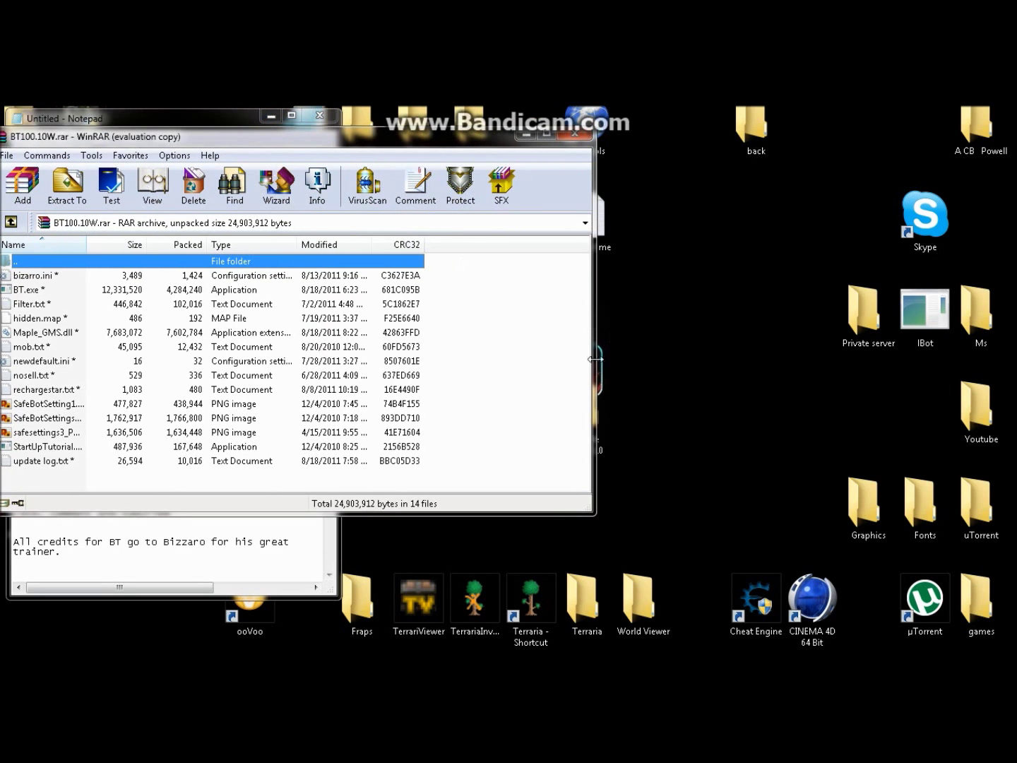
double_click(597, 413)
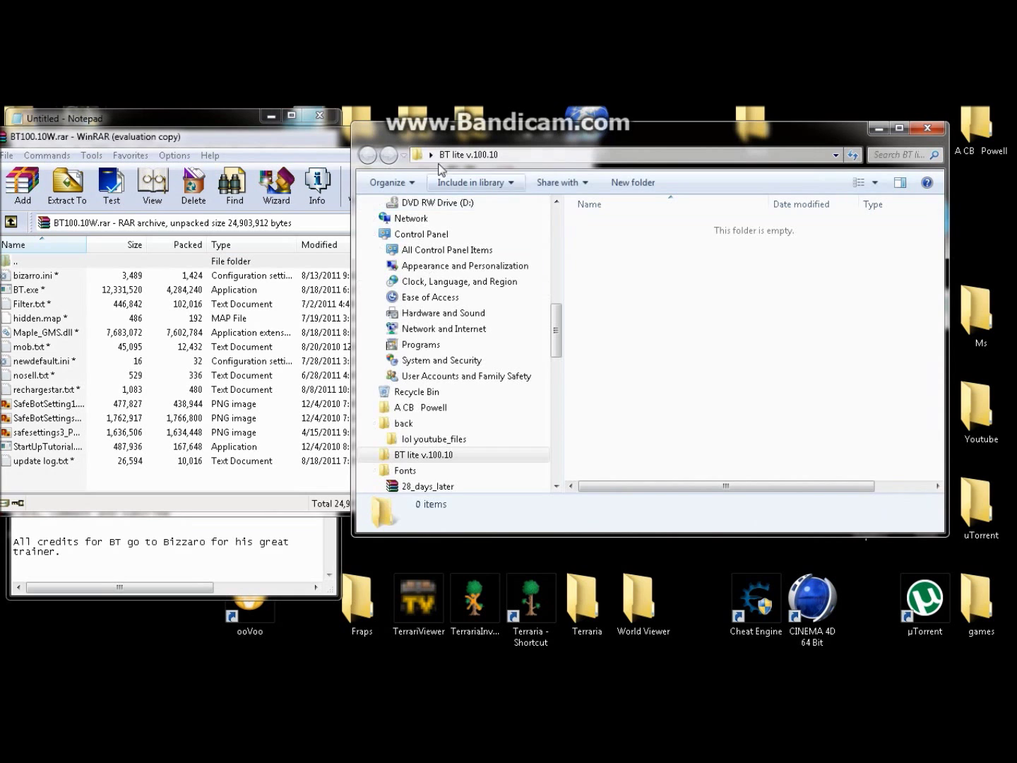
left_click_drag(464, 136, 529, 213)
left_click_drag(357, 143, 389, 144)
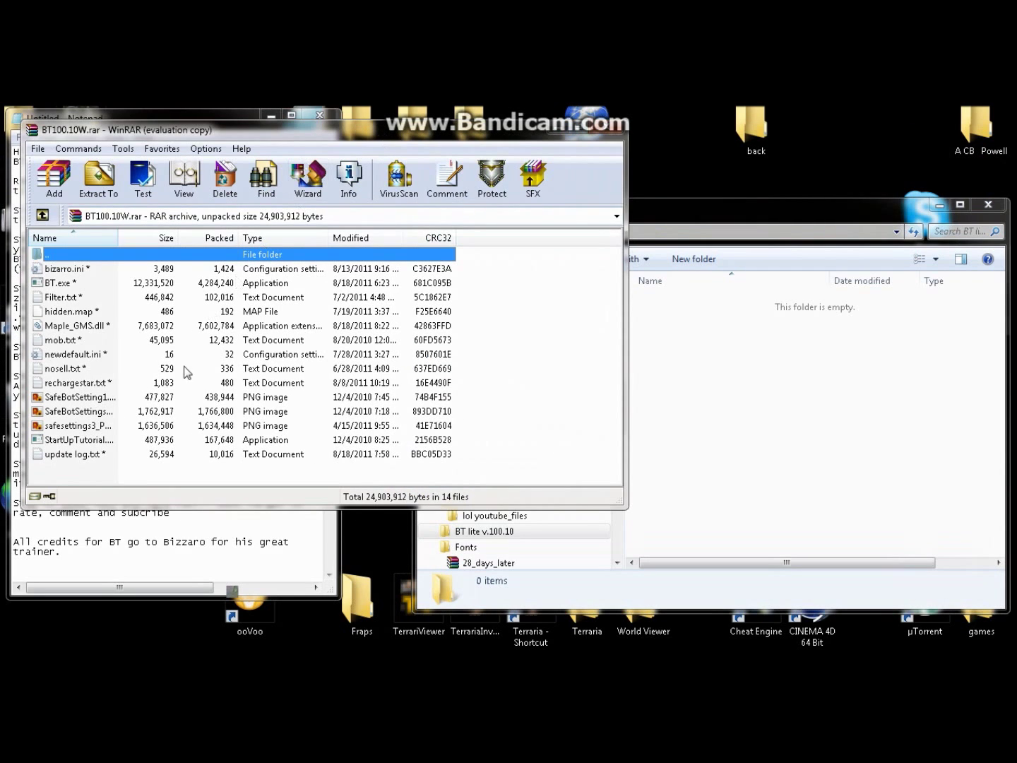
Step: Copy all 14 archive files into BT lite v.100.10, entering the archive password
left_click_drag(80, 478, 76, 270)
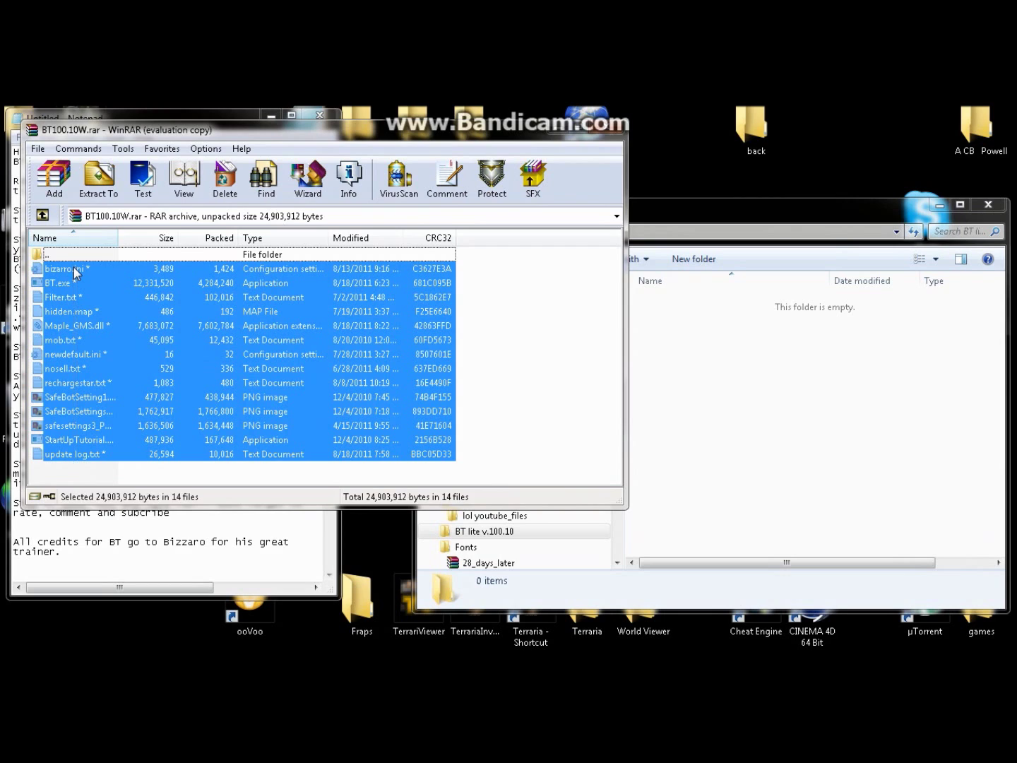
left_click_drag(99, 333, 777, 434)
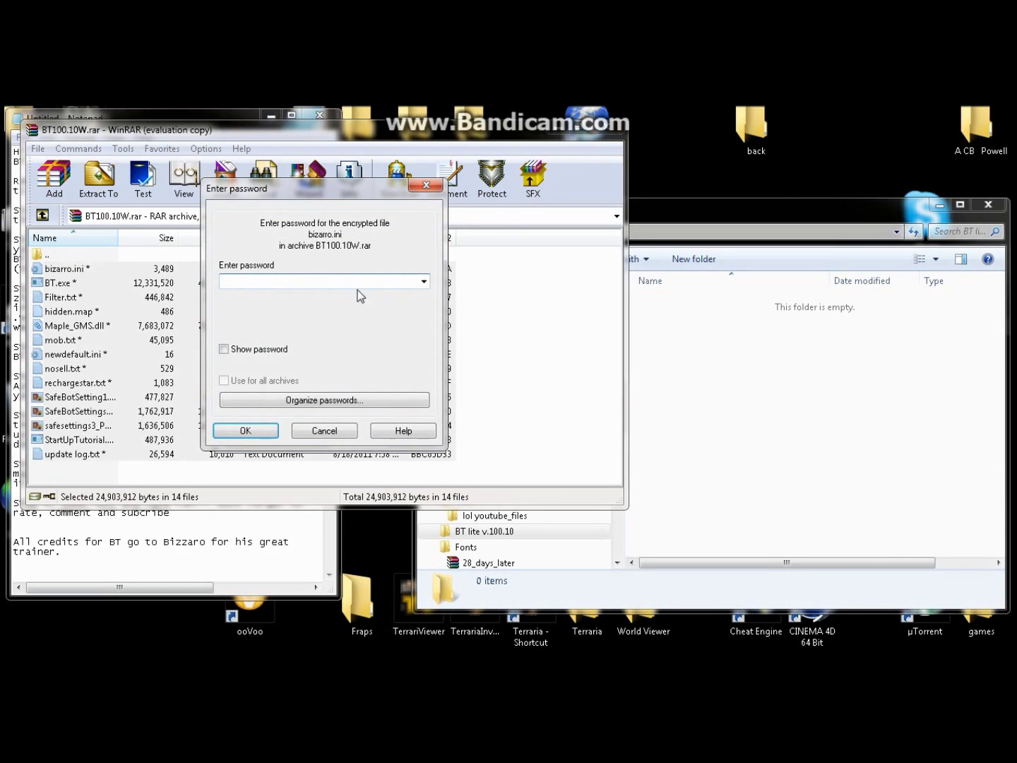
type("abcdefghijklmn")
left_click(224, 350)
left_click(224, 350)
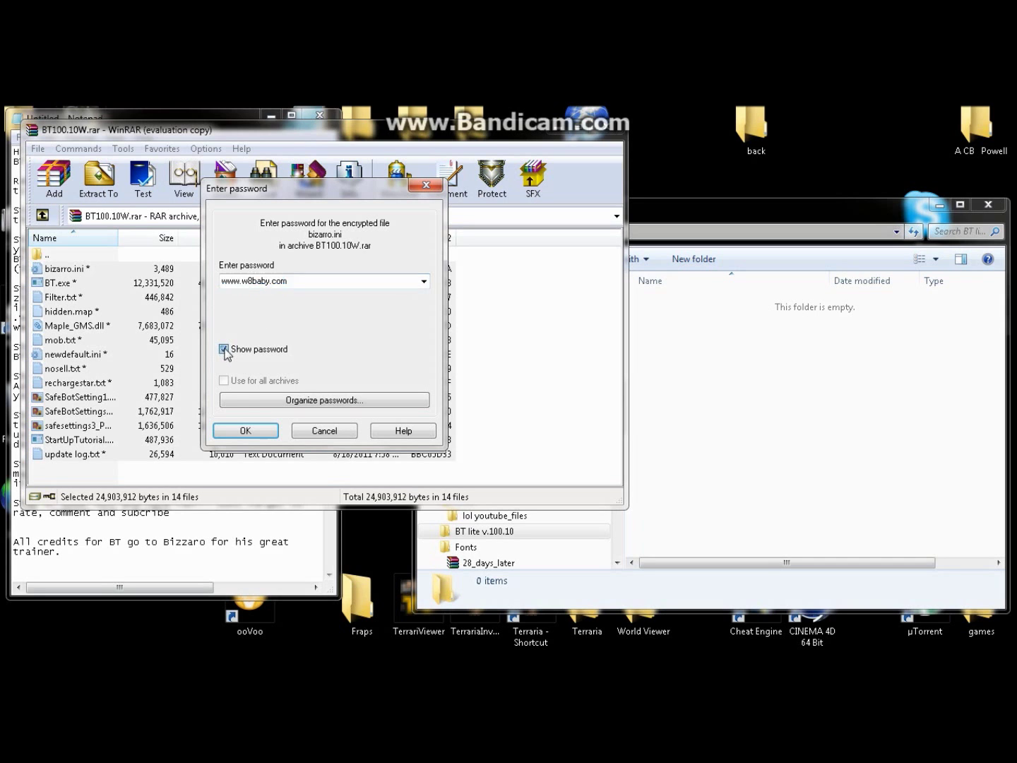
left_click(245, 429)
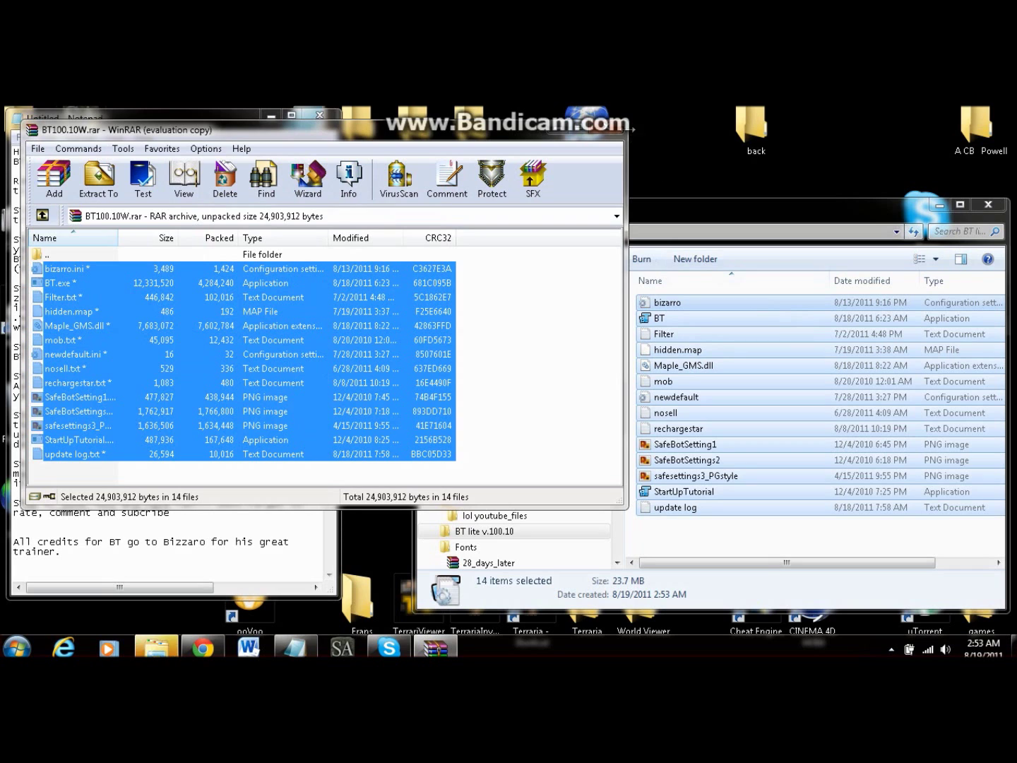
Step: Close WinRAR and run the BT application as administrator from BT lite v.100.10
left_click(613, 135)
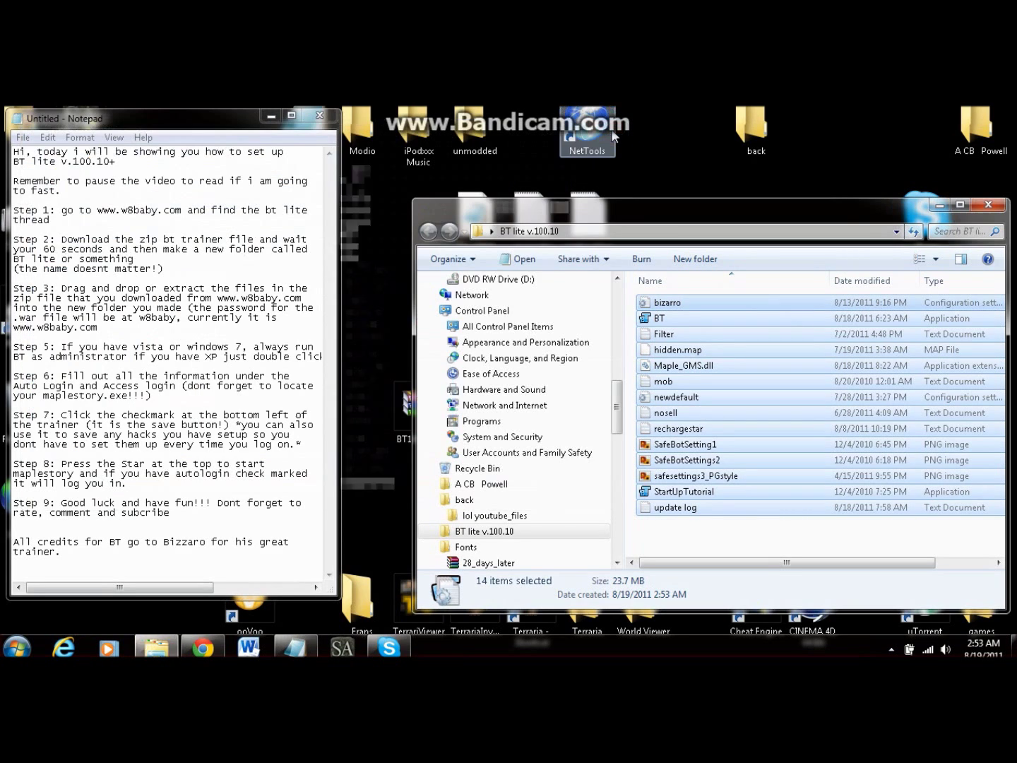
left_click(677, 397)
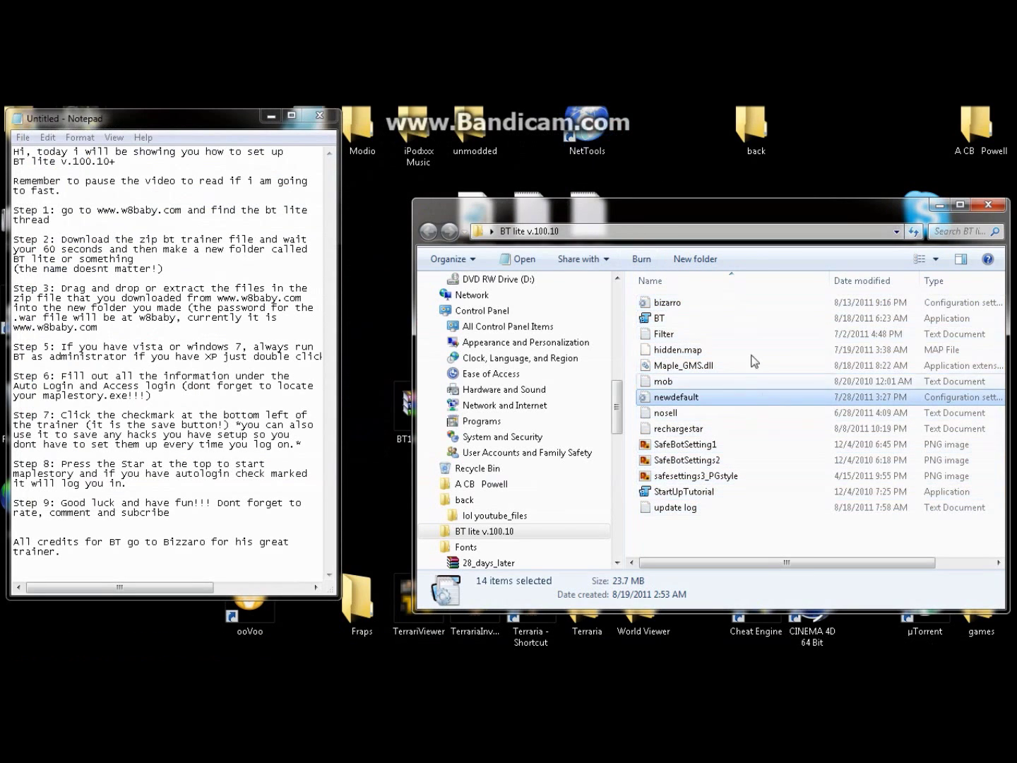
left_click(683, 319)
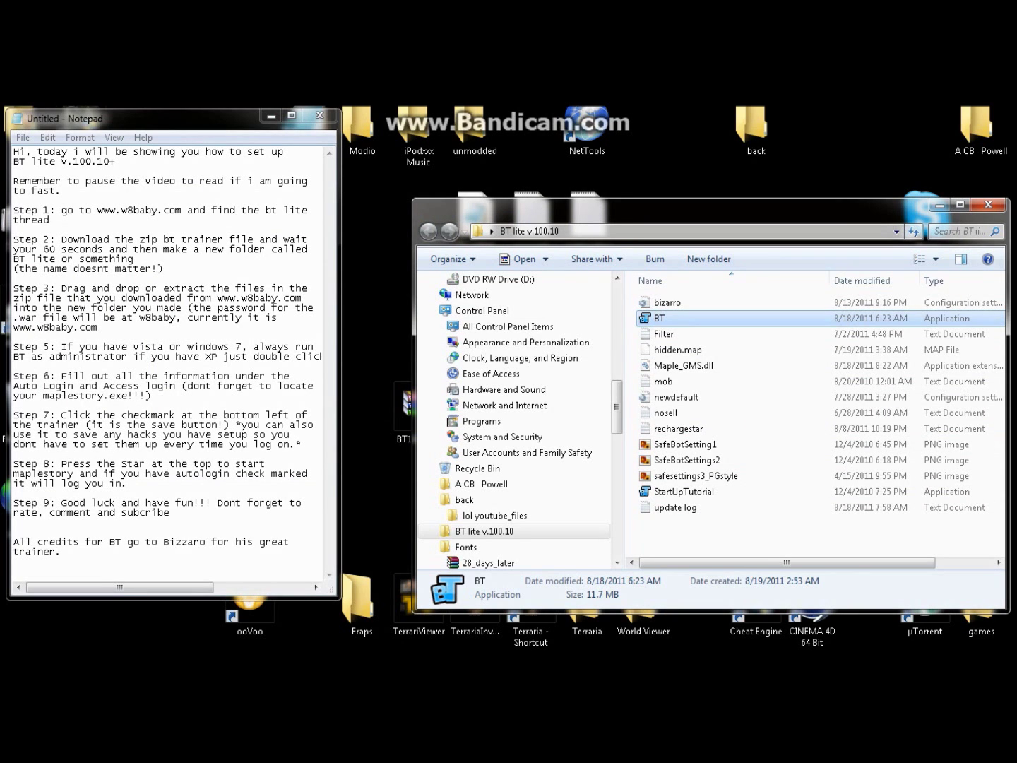
left_click_drag(54, 346, 14, 365)
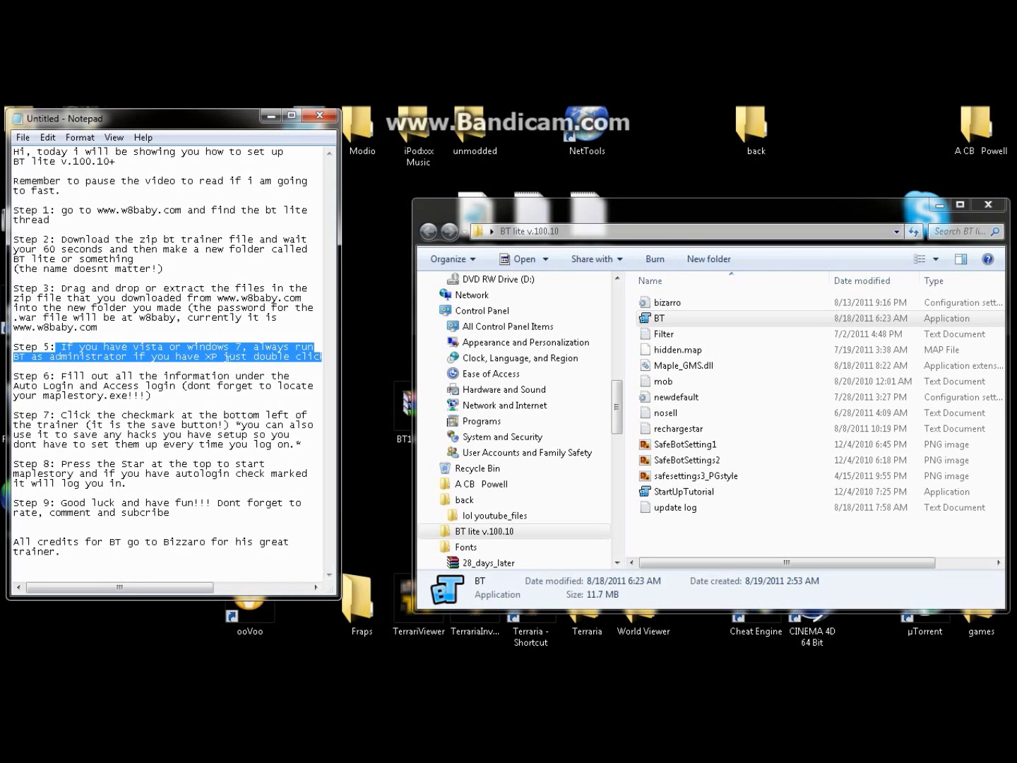
left_click(666, 320)
right_click(666, 319)
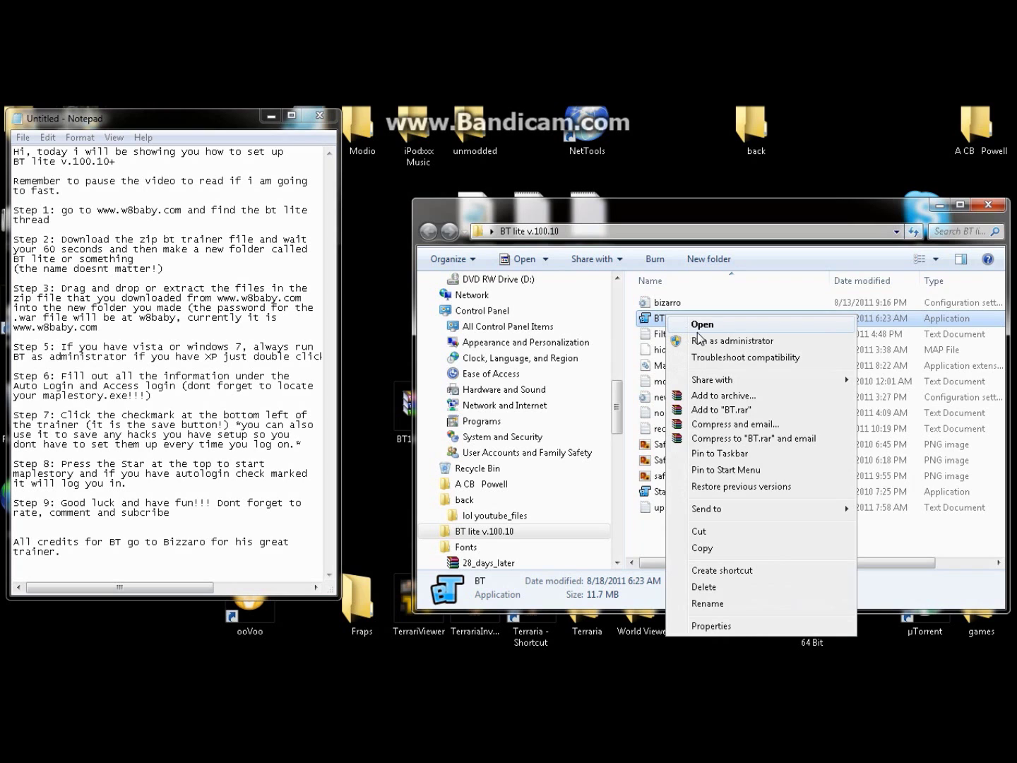
left_click(706, 339)
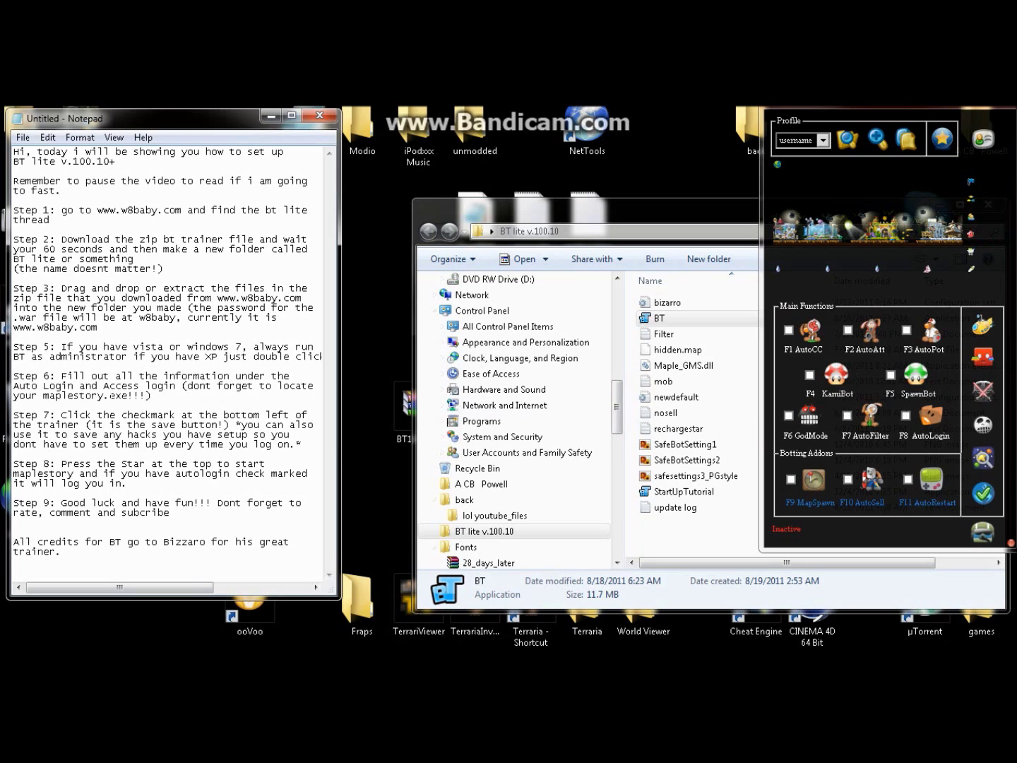
mouse_move(15, 401)
left_mouse_down()
mouse_move(70, 386)
mouse_move(15, 376)
left_mouse_up()
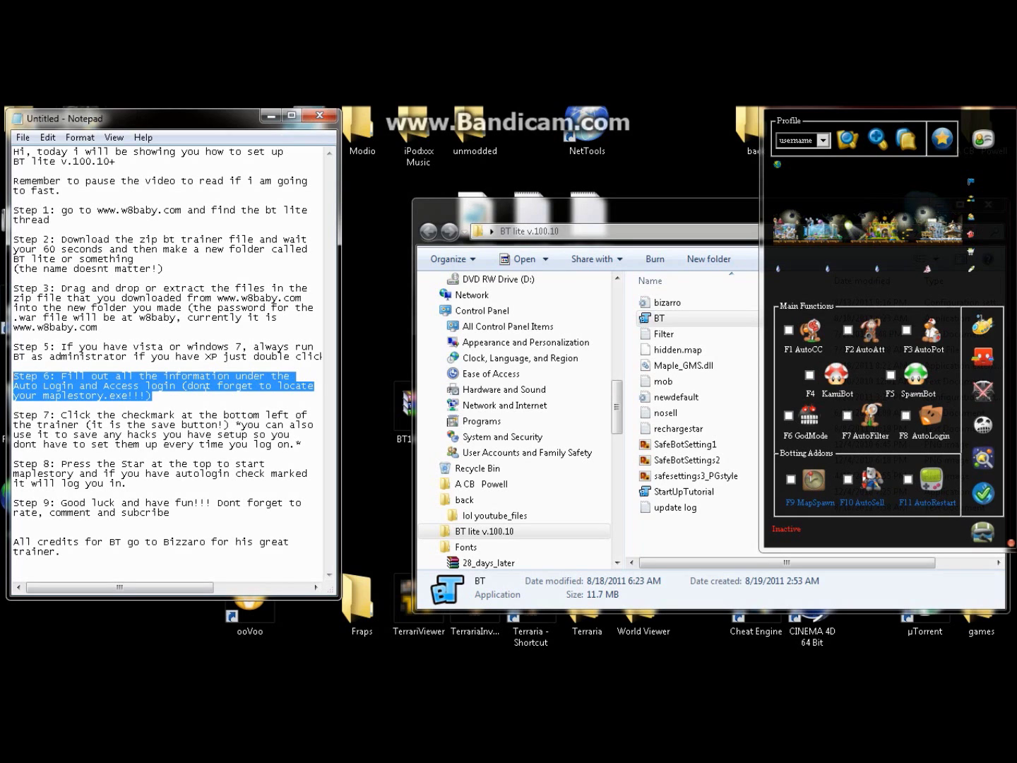
left_click(152, 396)
type("( the ")
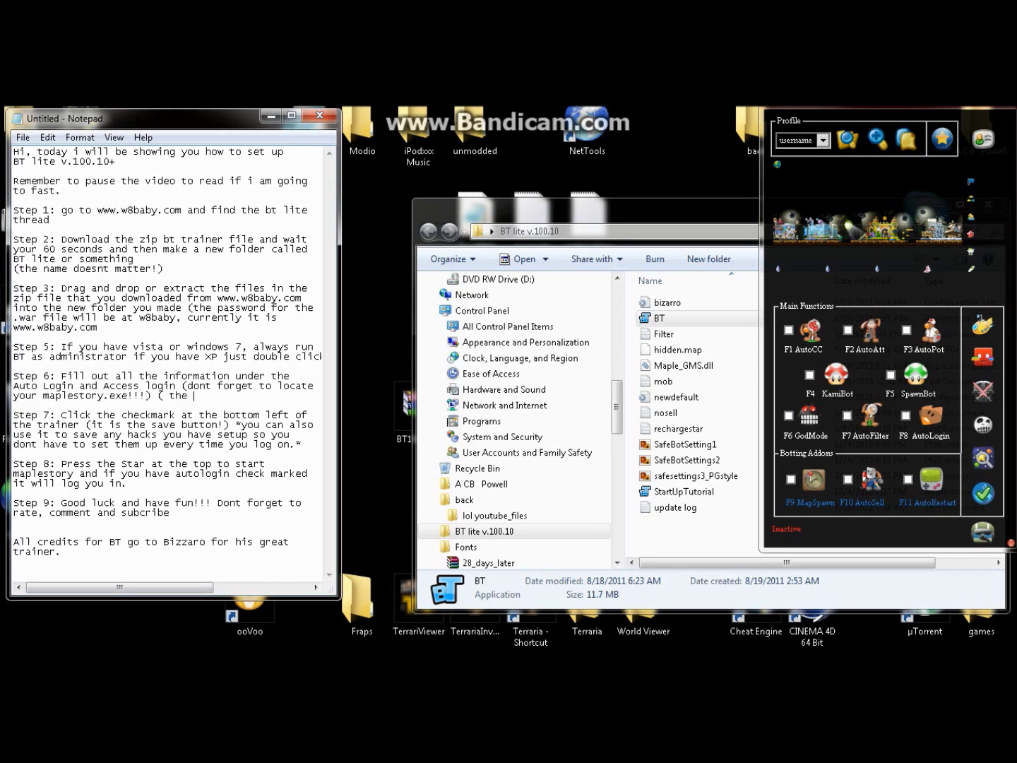
type("access information")
key("Return")
type("may")
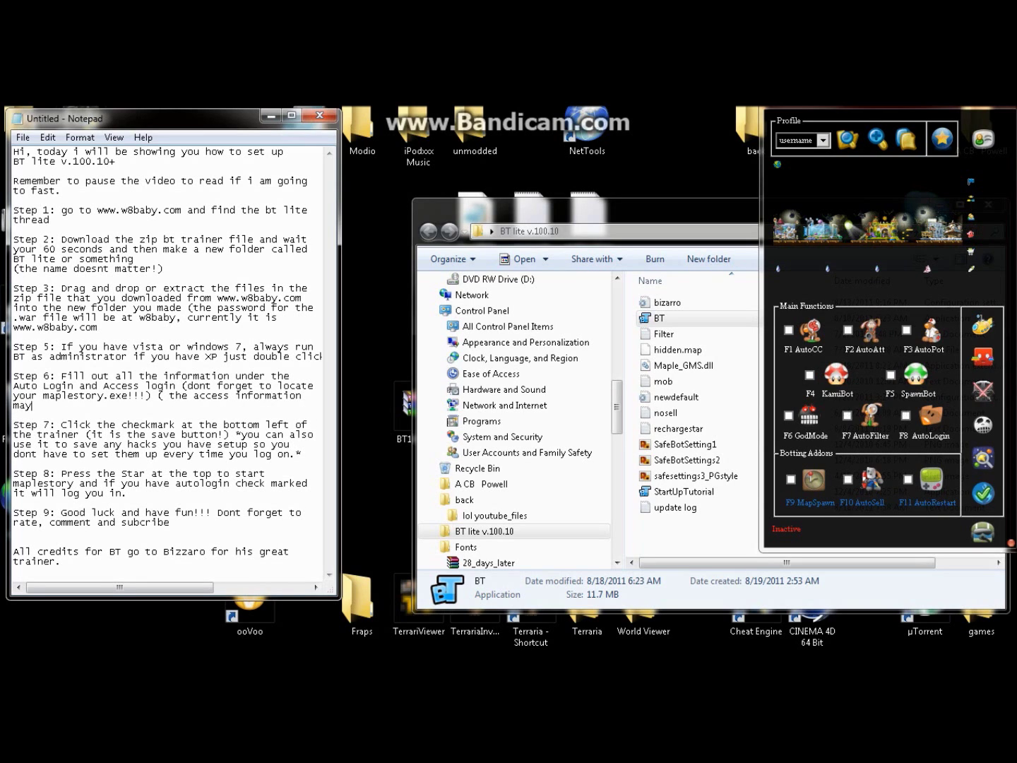
type(" change , find it at w8baby.com")
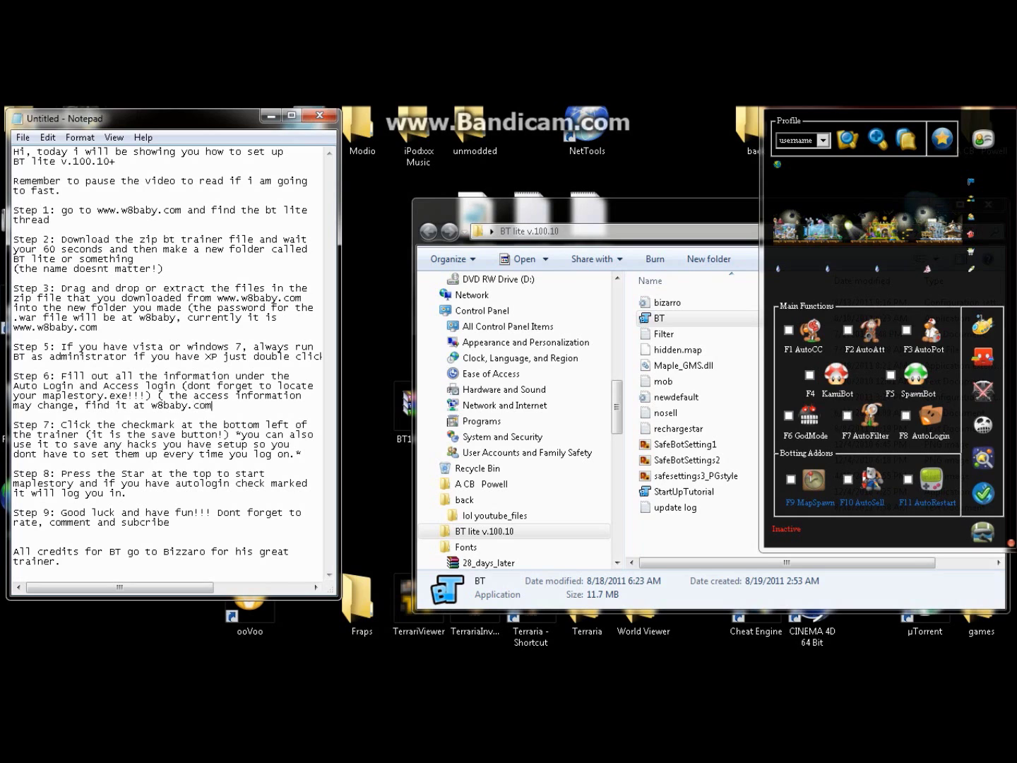
left_click(151, 404)
type("www.w")
Step: Open the BT trainer's F8 Auto Login settings
left_click_drag(13, 376, 79, 385)
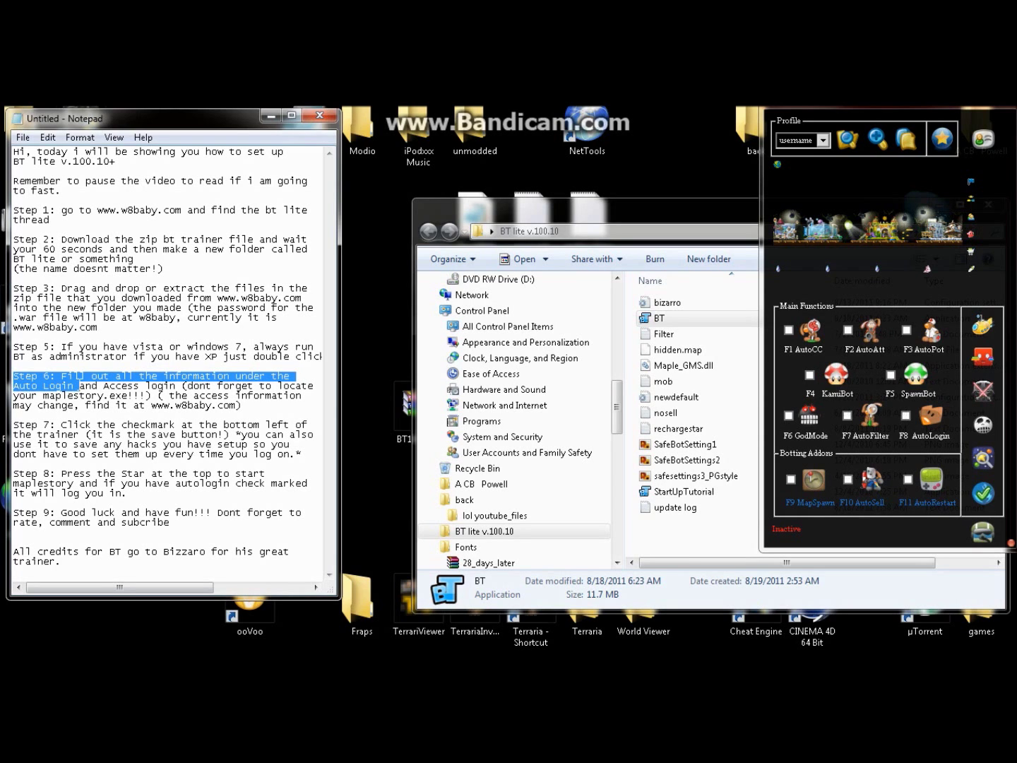
left_click(144, 356)
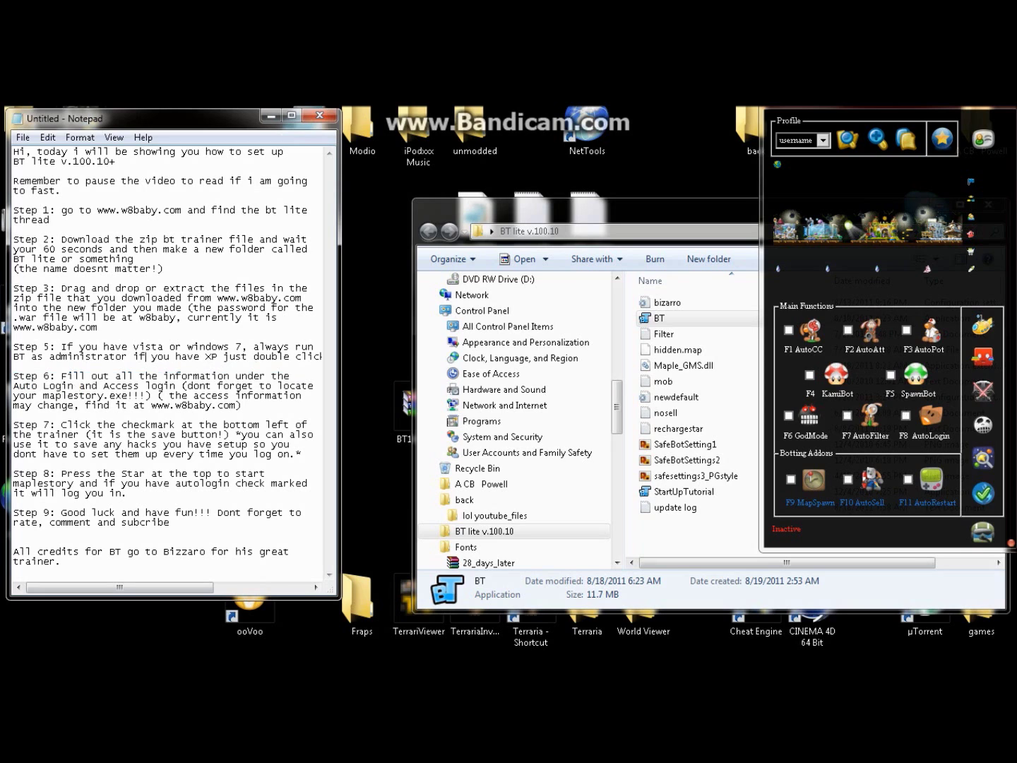
left_click(930, 421)
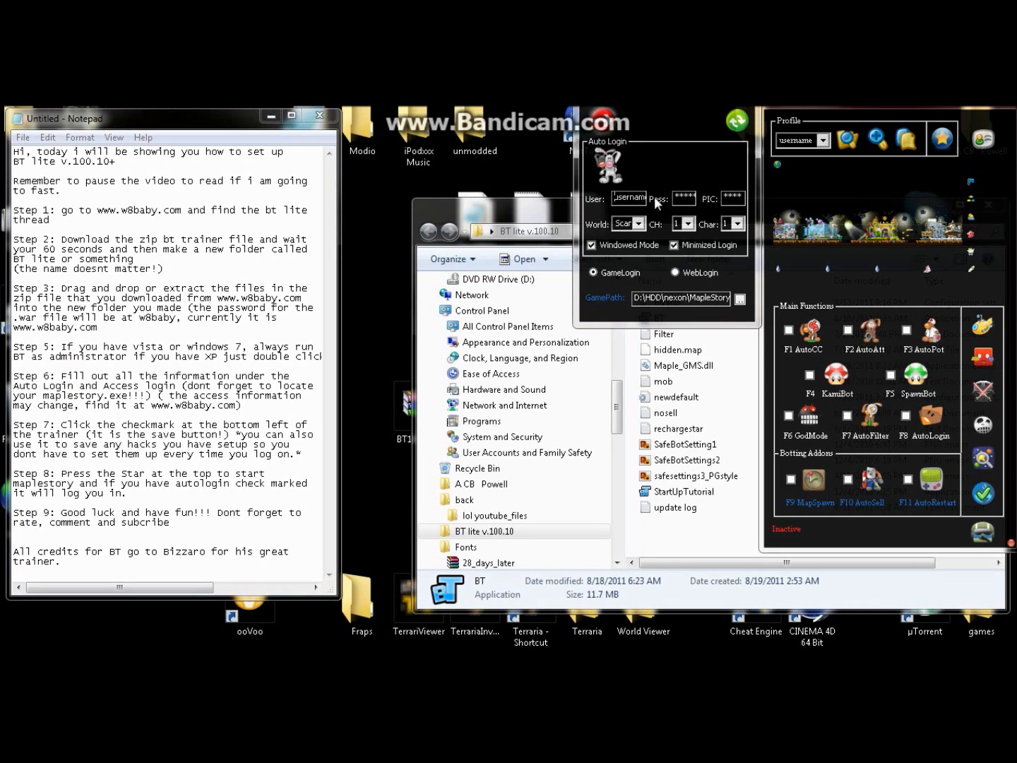
Step: Enter the account e-mail as user name, plus the account password and PIC
double_click(641, 197)
type("sere")
key("BackSpace")
key("BackSpace")
key("BackSpace")
key("BackSpace")
key("ctrl+v")
key("Home")
left_click(691, 201)
type("*****")
key("BackSpace")
key("BackSpace")
key("BackSpace")
key("BackSpace")
type("*")
Step: Set Auto Login to world Bera, channel 6 and character 2
left_click(639, 224)
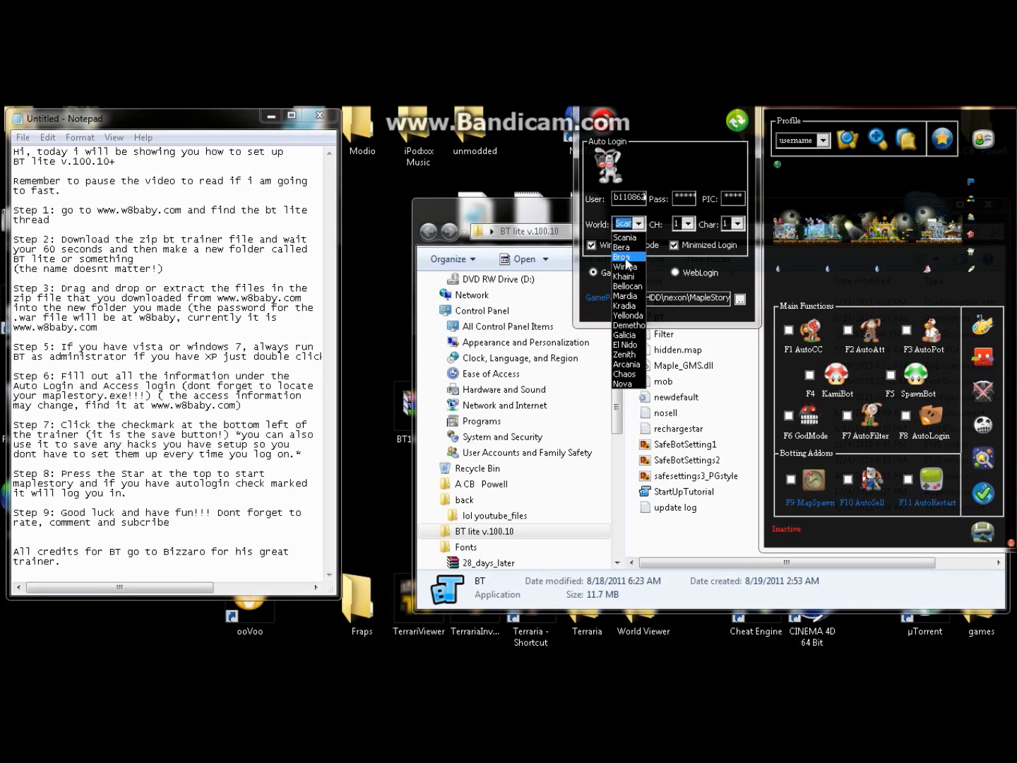
left_click(620, 246)
left_click(687, 224)
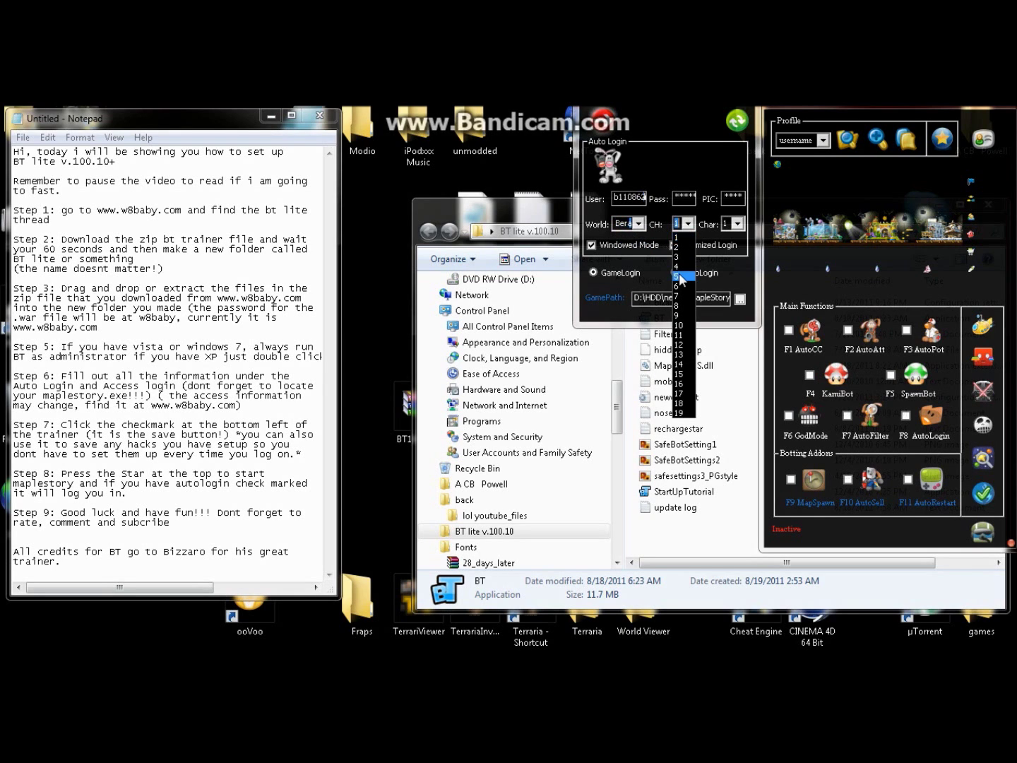
left_click(680, 287)
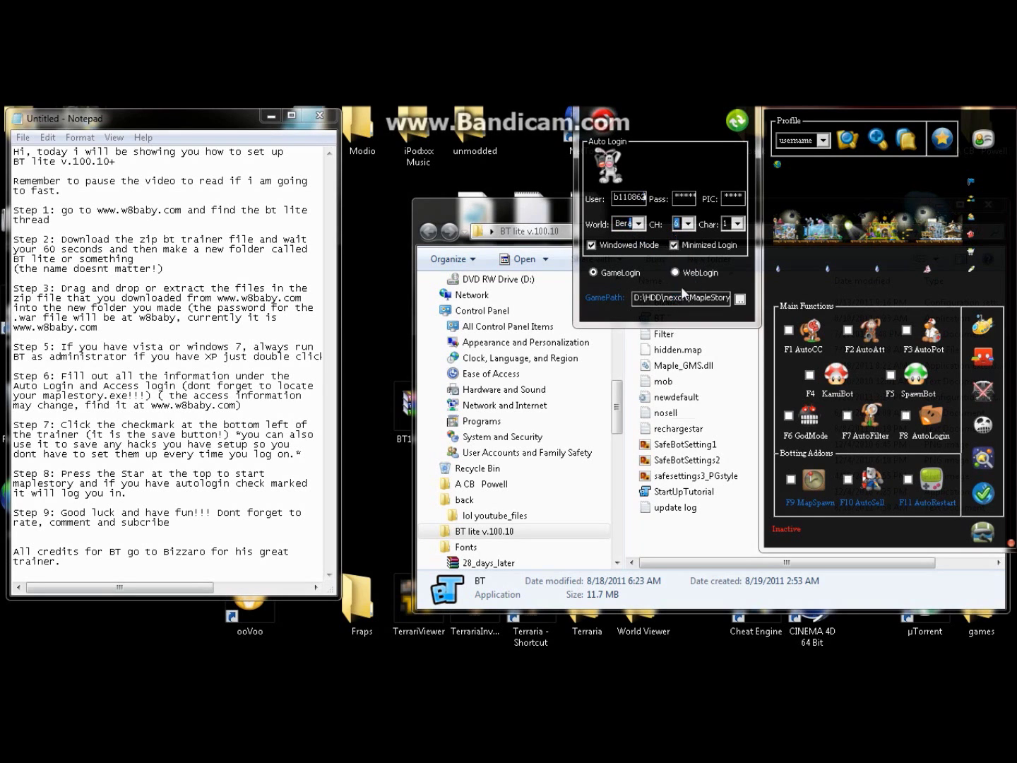
left_click(739, 223)
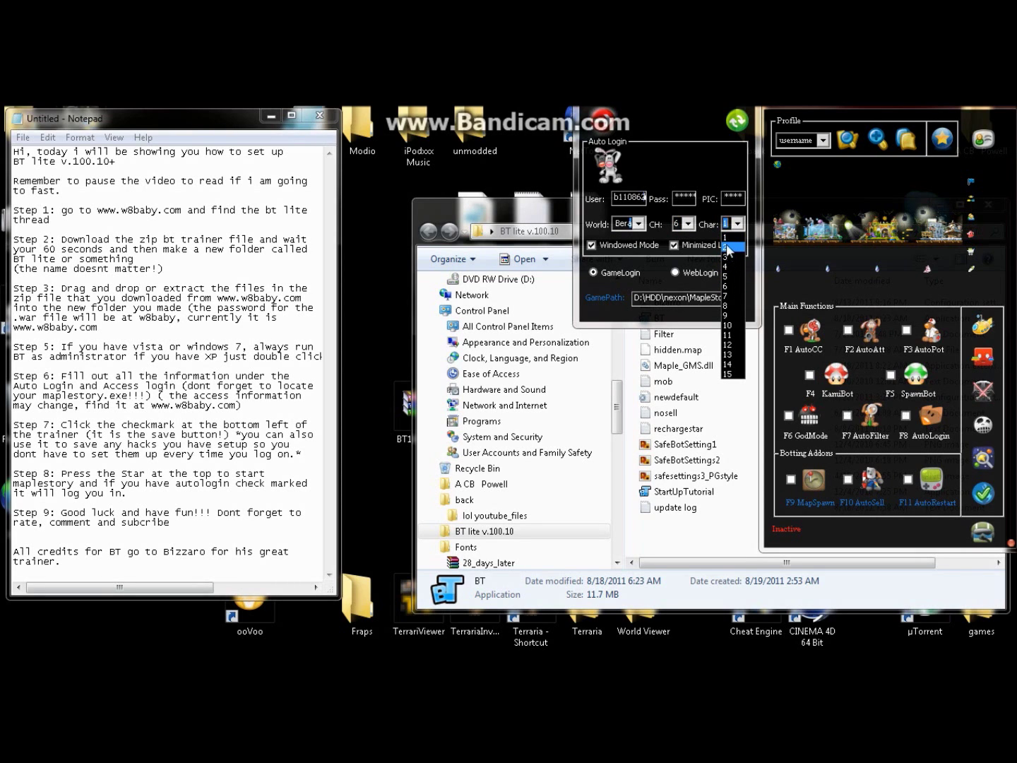
left_click(725, 246)
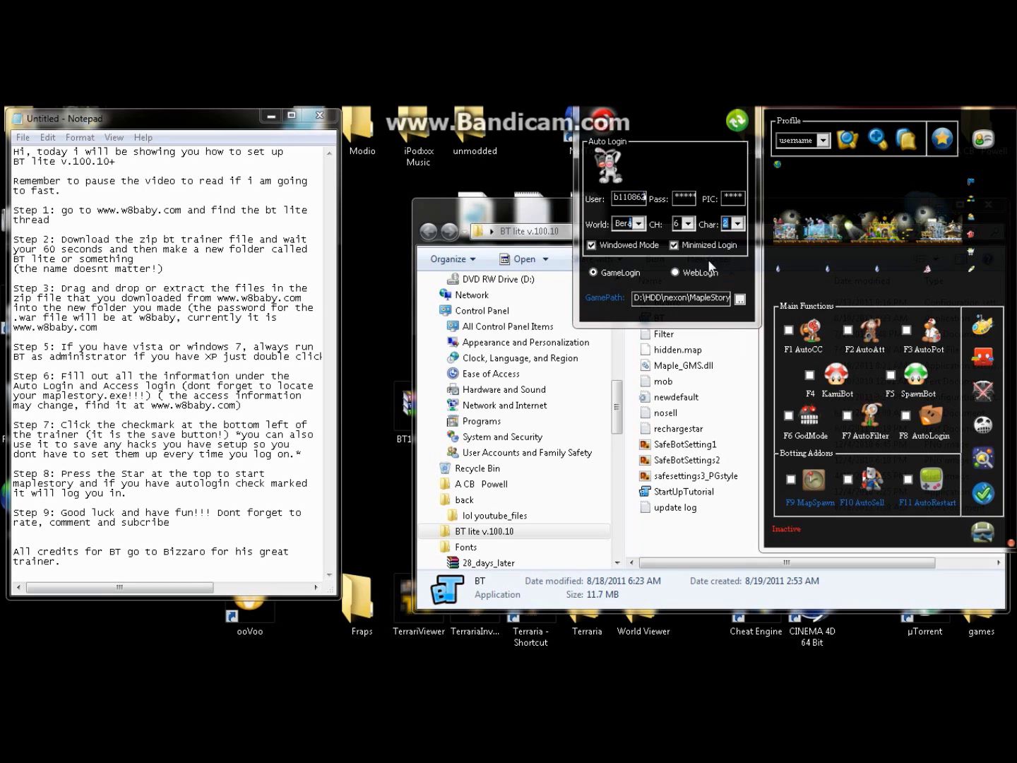
Step: Set the Auto Login game path to MapleStory.exe in C:\Nexon\MapleStory
left_click(739, 303)
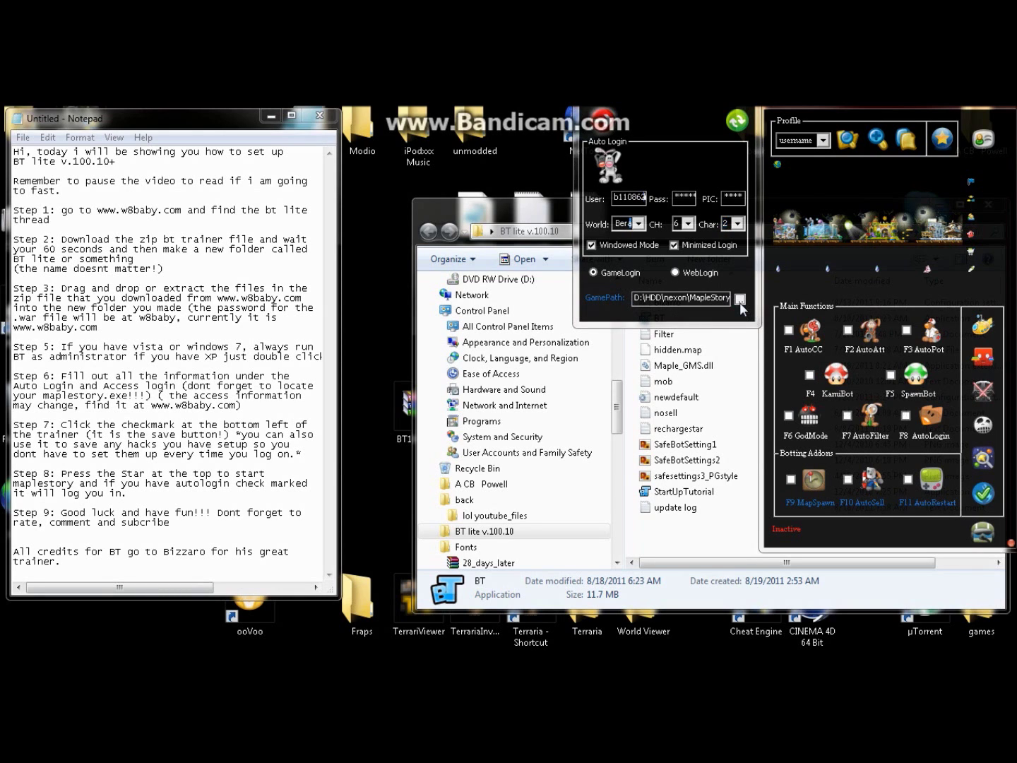
left_click(367, 271)
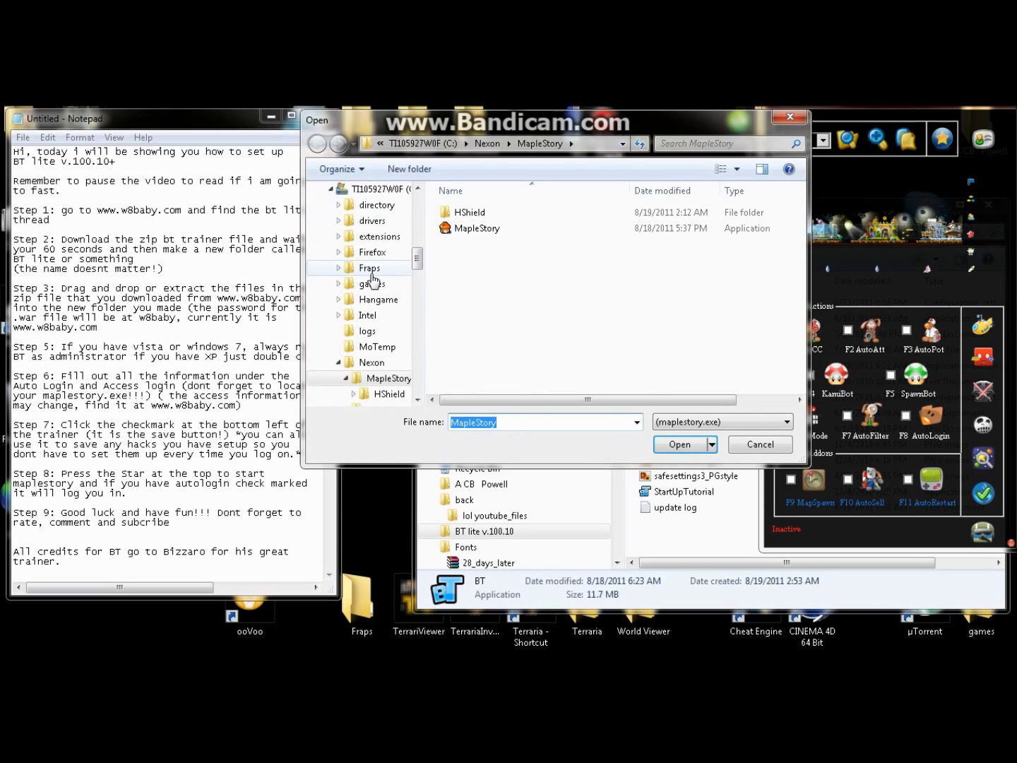
scroll(374, 274, "up", 8)
scroll(376, 276, "up", 2)
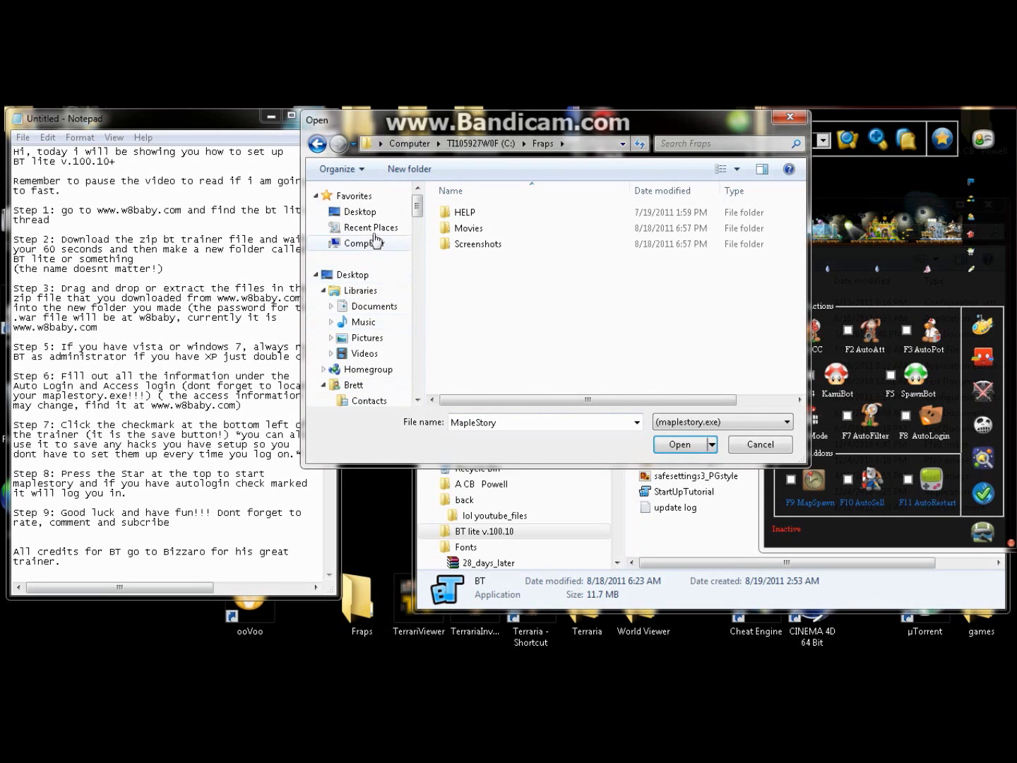
left_click(362, 243)
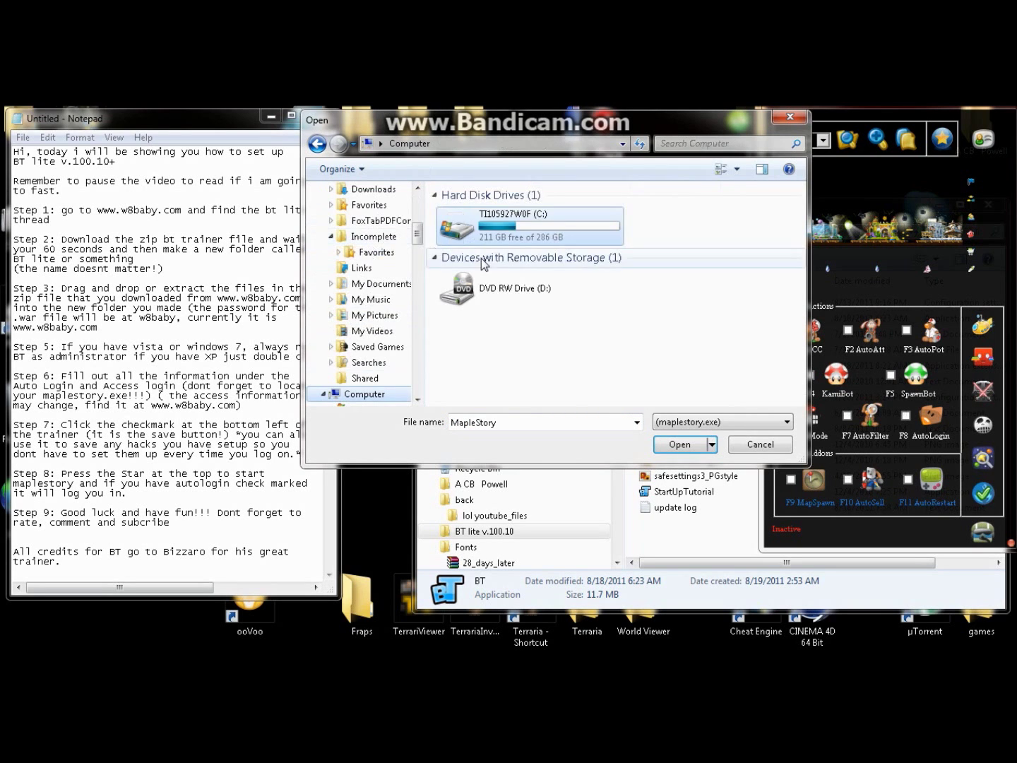
double_click(532, 237)
double_click(478, 372)
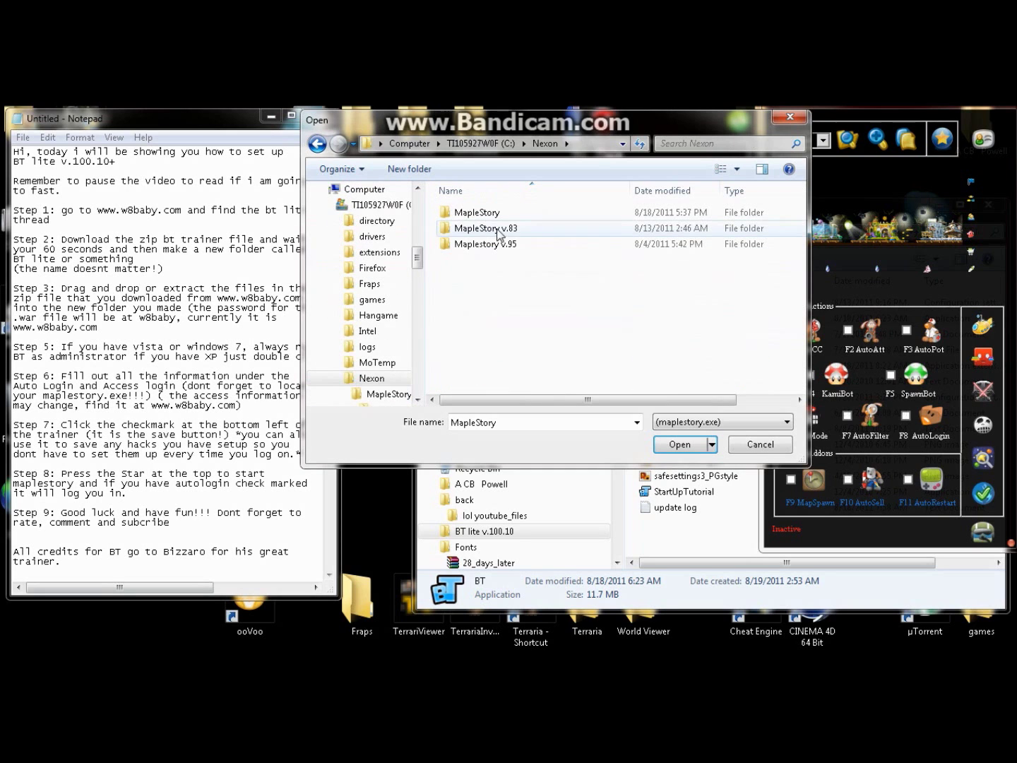
double_click(475, 212)
left_click(470, 229)
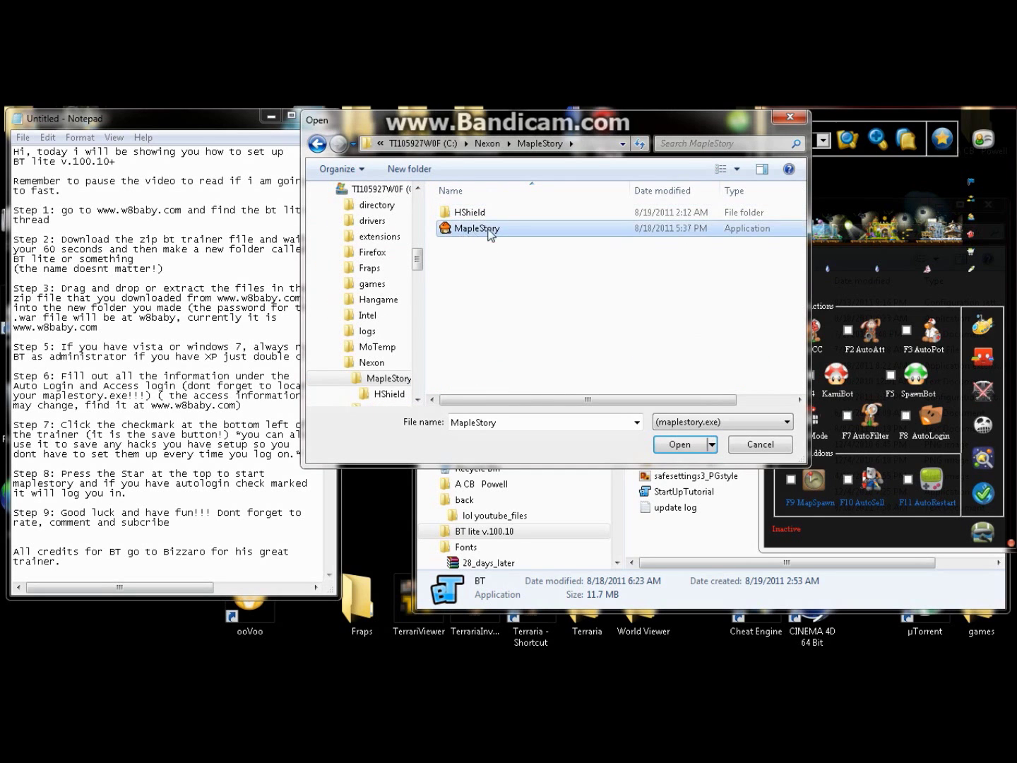
double_click(470, 229)
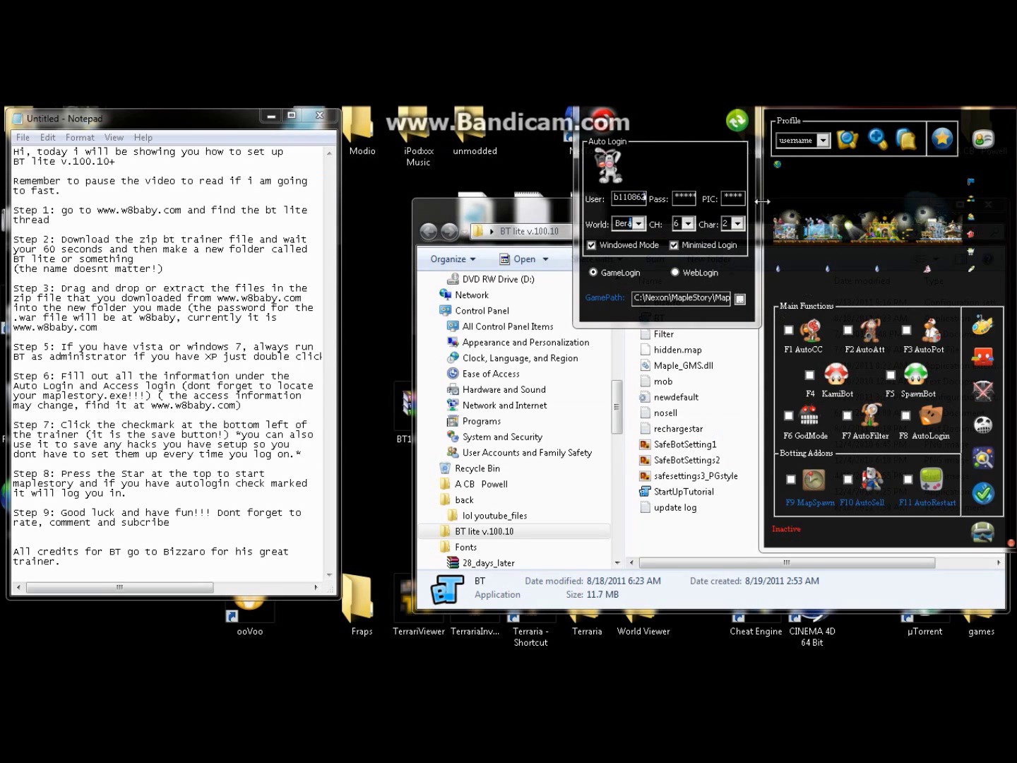
Step: Collapse Auto Login and open the trainer's license login panel
left_click(607, 130)
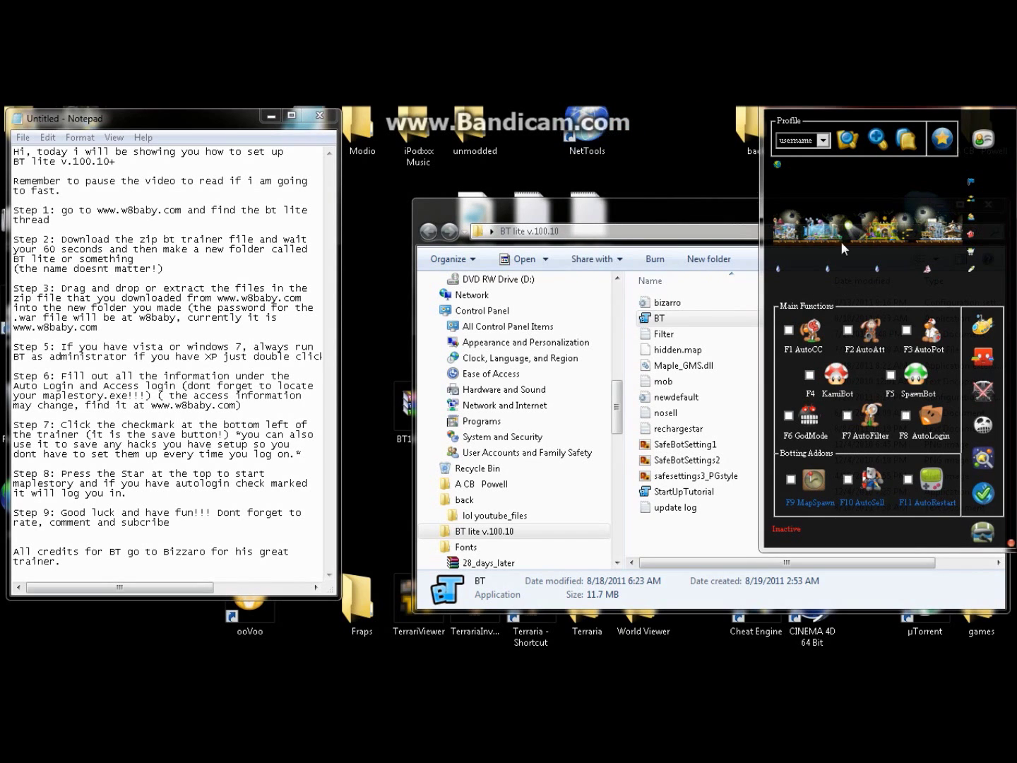
left_click(982, 140)
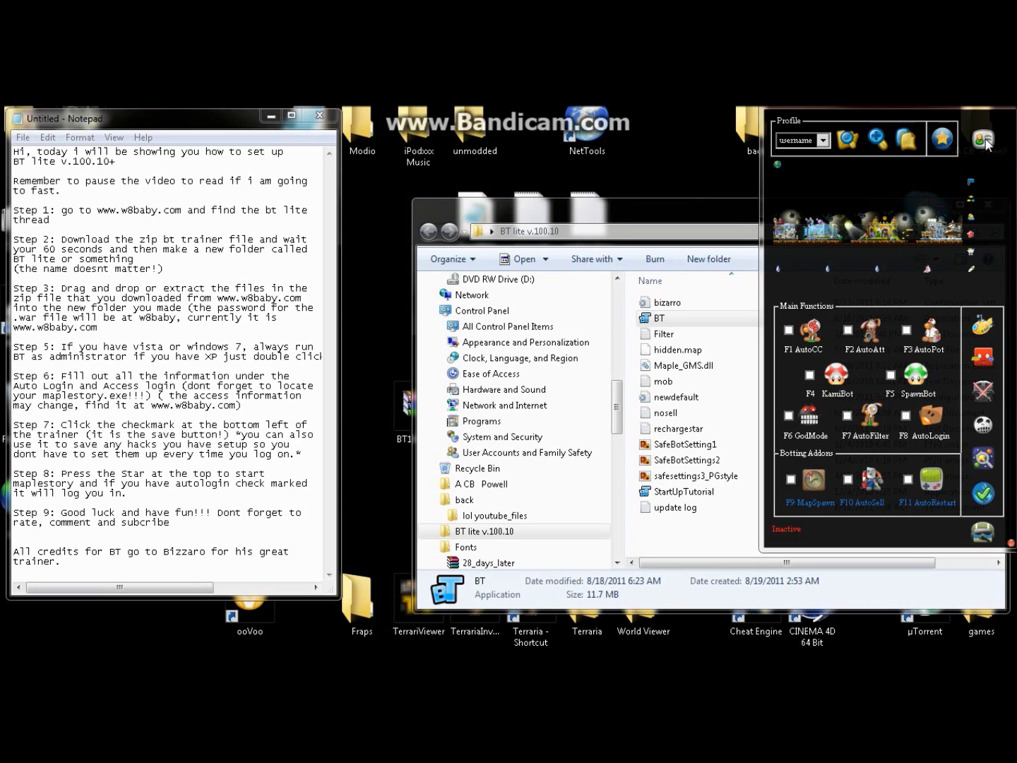
left_click(625, 146)
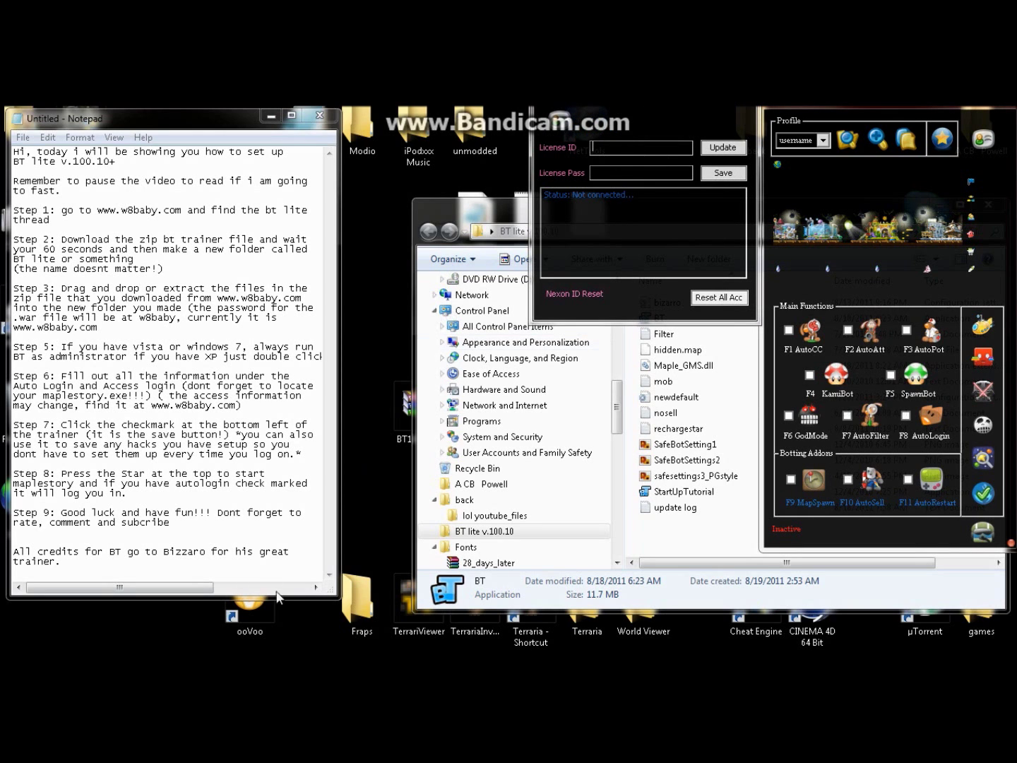
Step: Find the public License ID and License Pass on the w8baby thread in Chrome
mouse_move(283, 655)
left_click(203, 646)
scroll(381, 438, "down", 1)
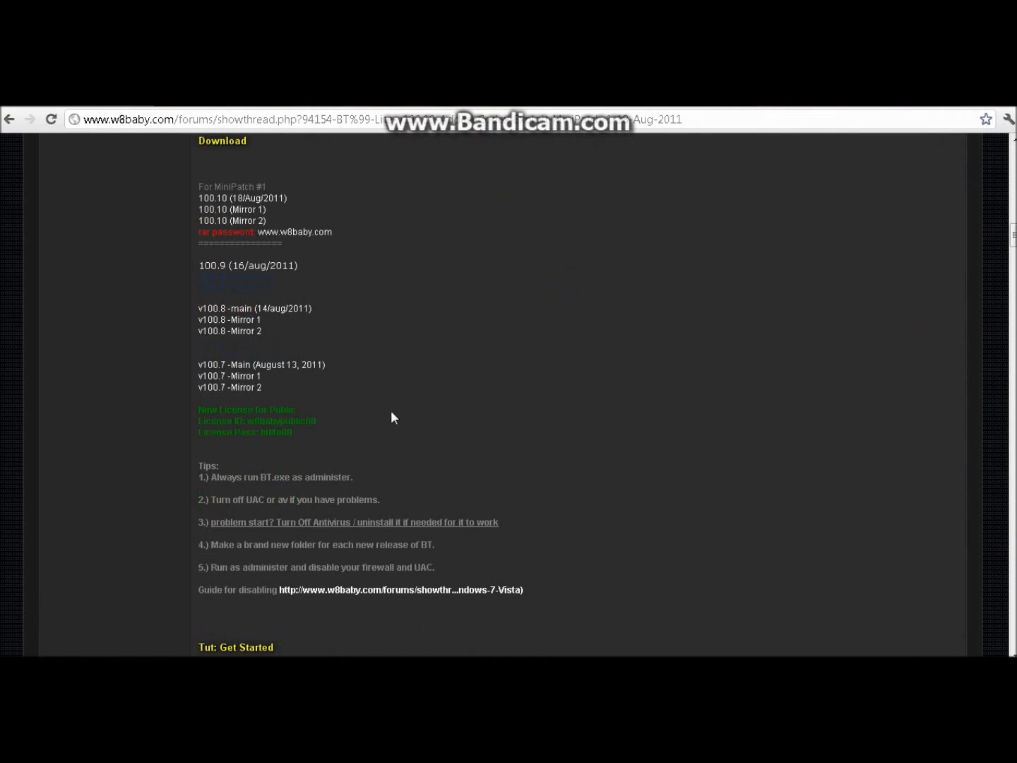
left_click_drag(293, 432, 199, 423)
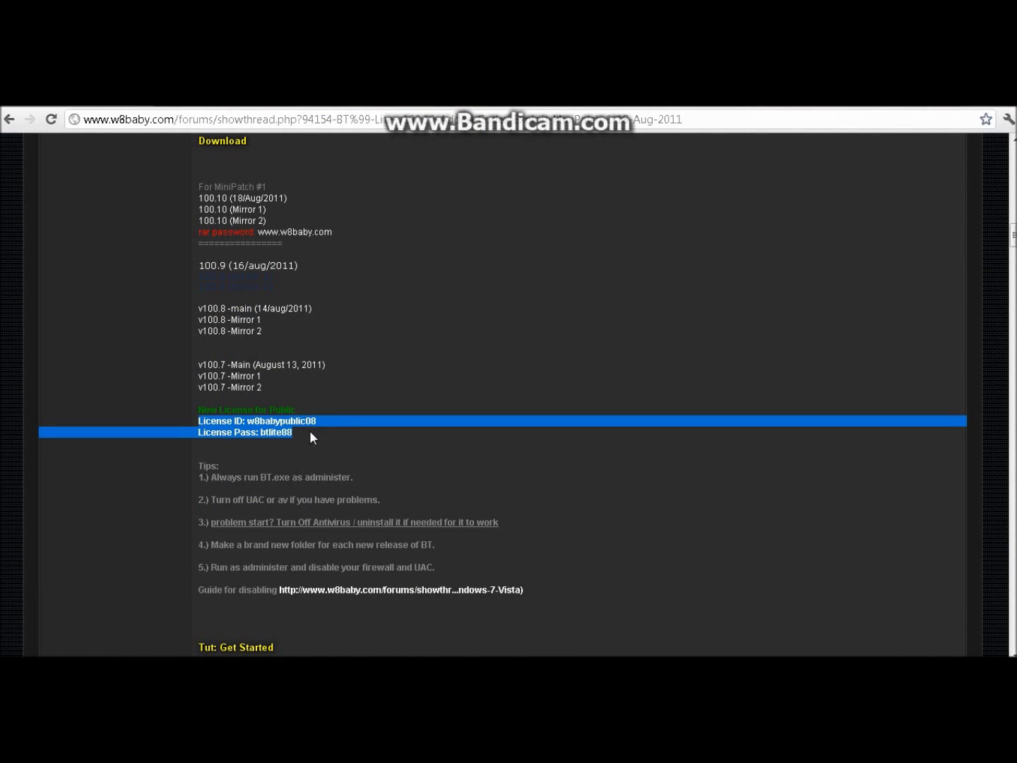
left_click(932, 105)
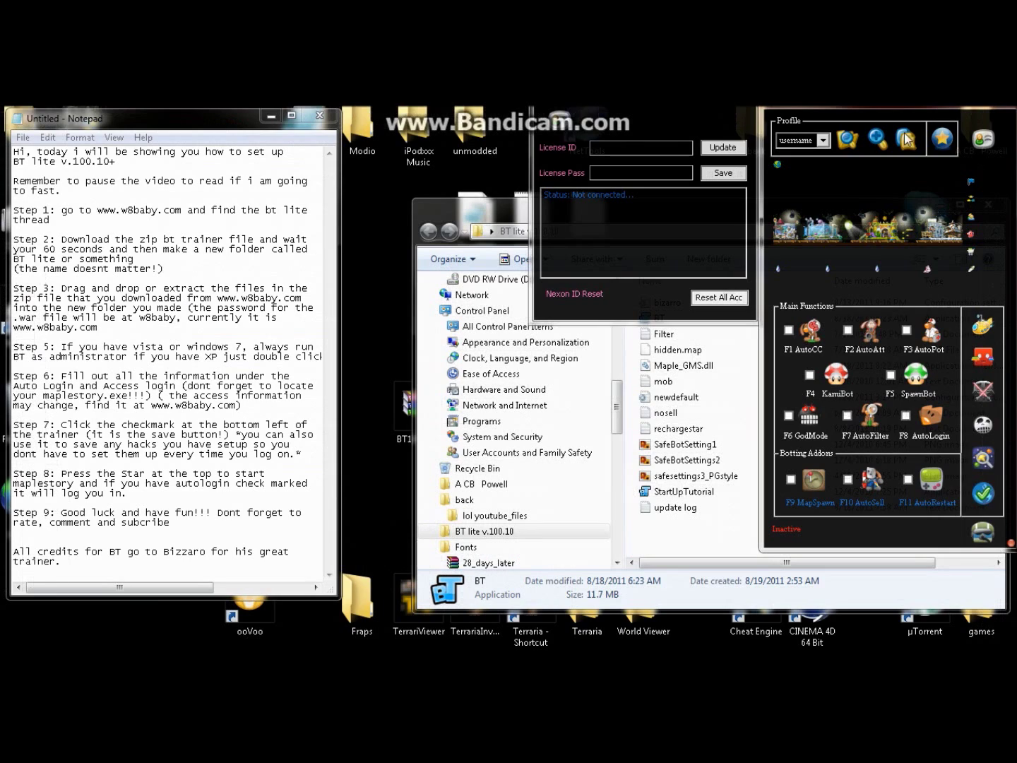
Step: Enter the public License ID and the license password from the forum, then save
left_click(617, 144)
type("w8")
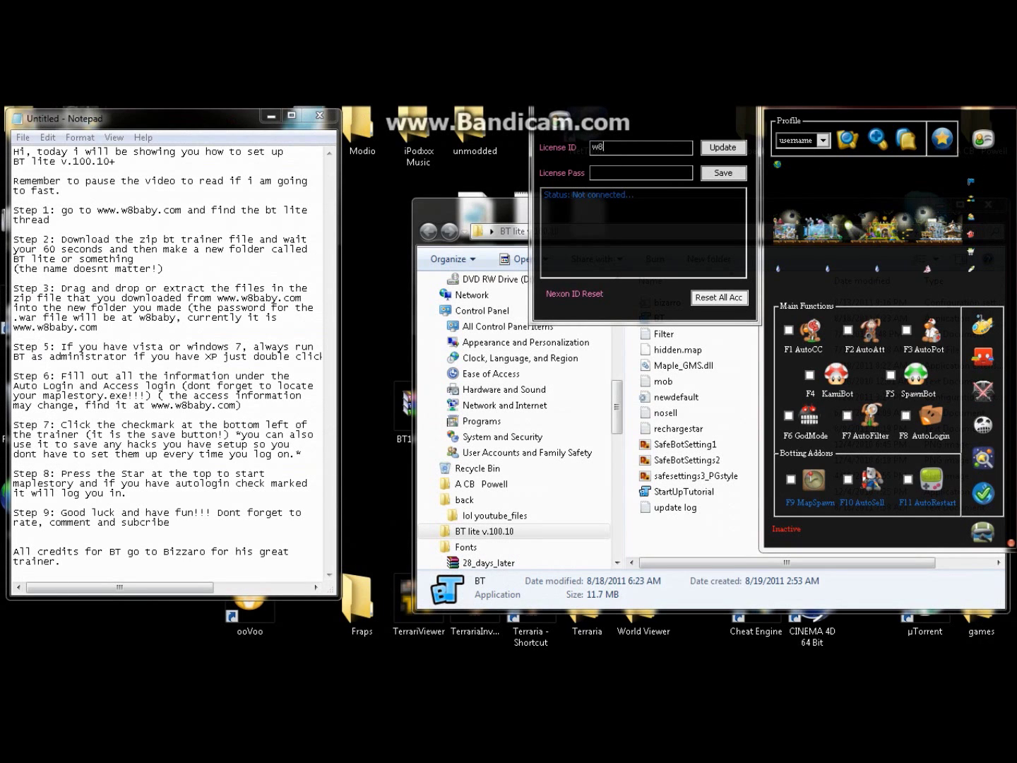
type("babypublic08")
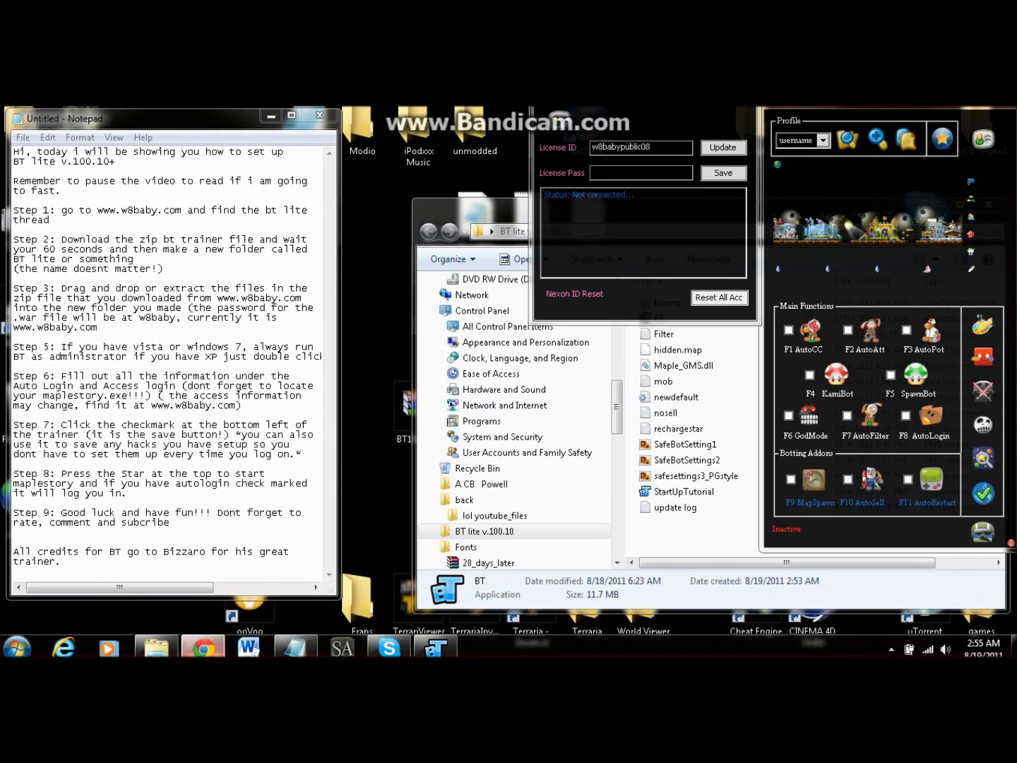
left_click(203, 646)
left_click_drag(290, 435, 264, 437)
left_click(727, 225)
left_click(202, 647)
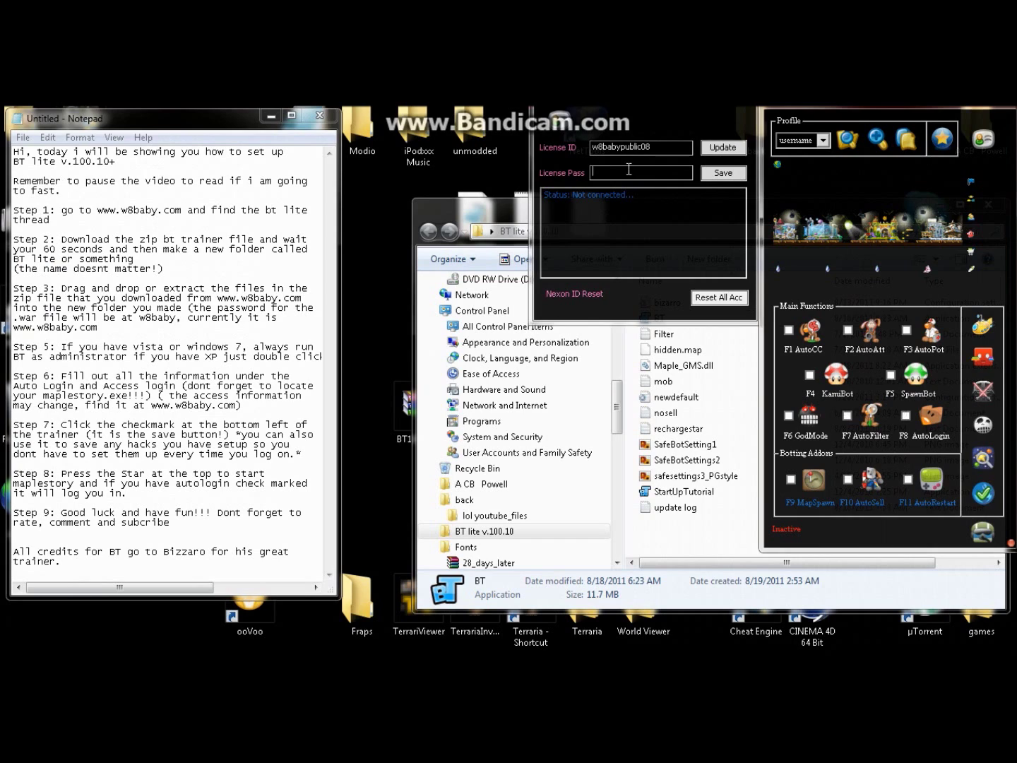
type("btlite88")
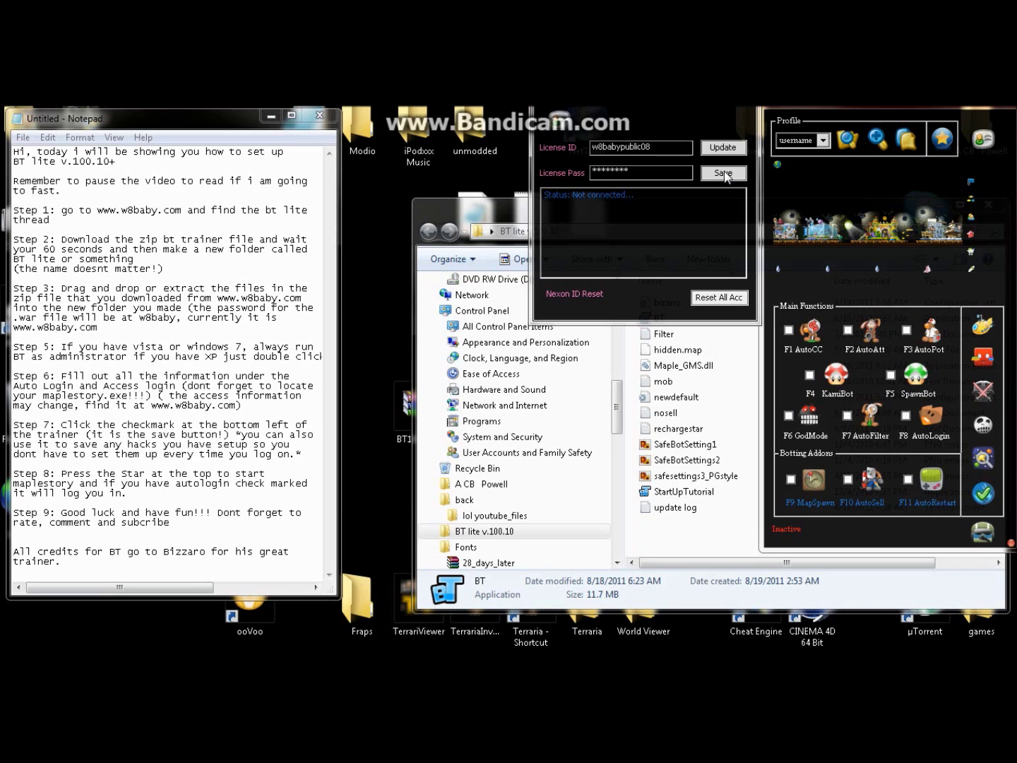
left_click(558, 131)
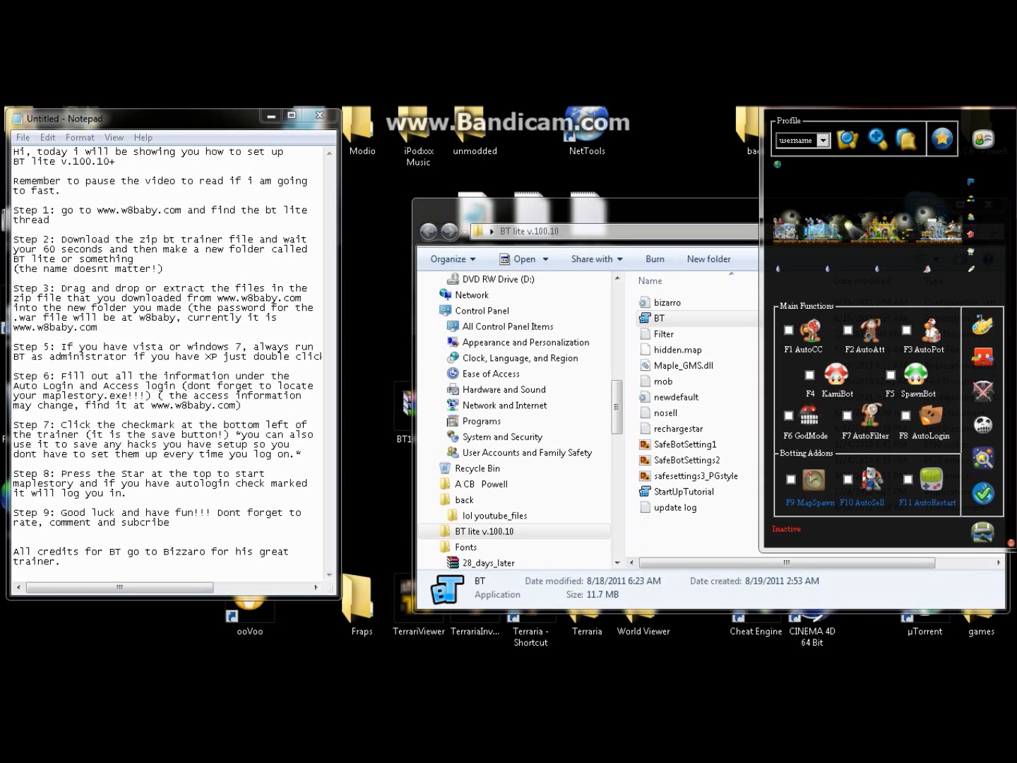
Step: Save the trainer settings to the profile with the checkmark button
left_click_drag(302, 454, 14, 422)
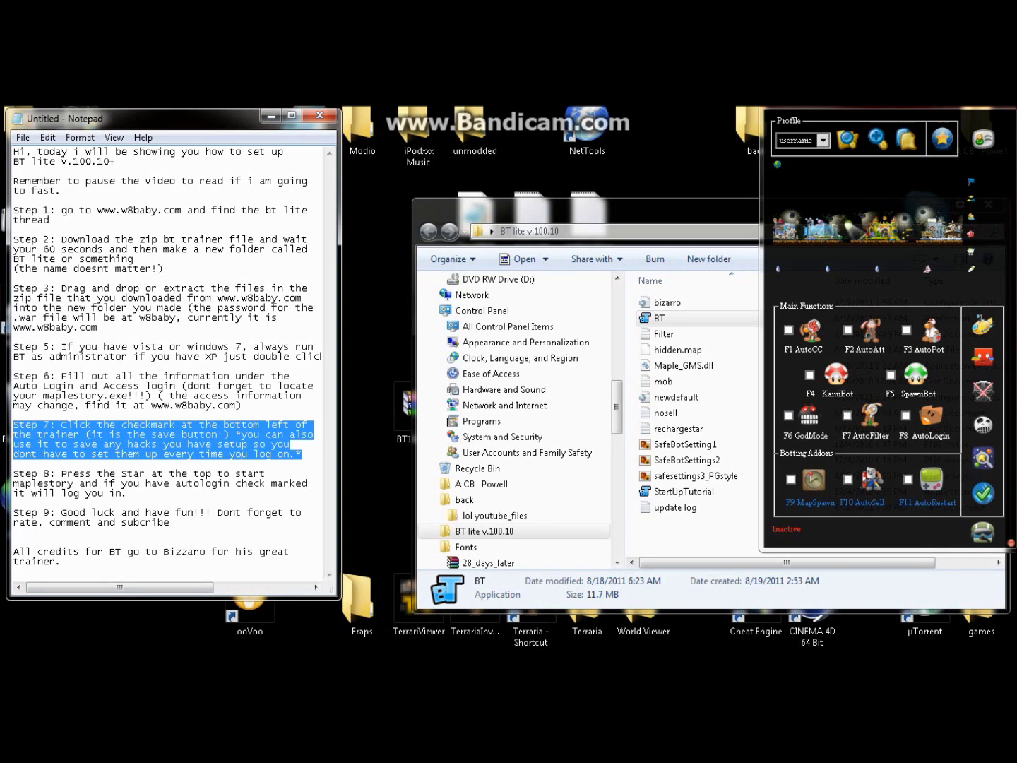
left_click(13, 464)
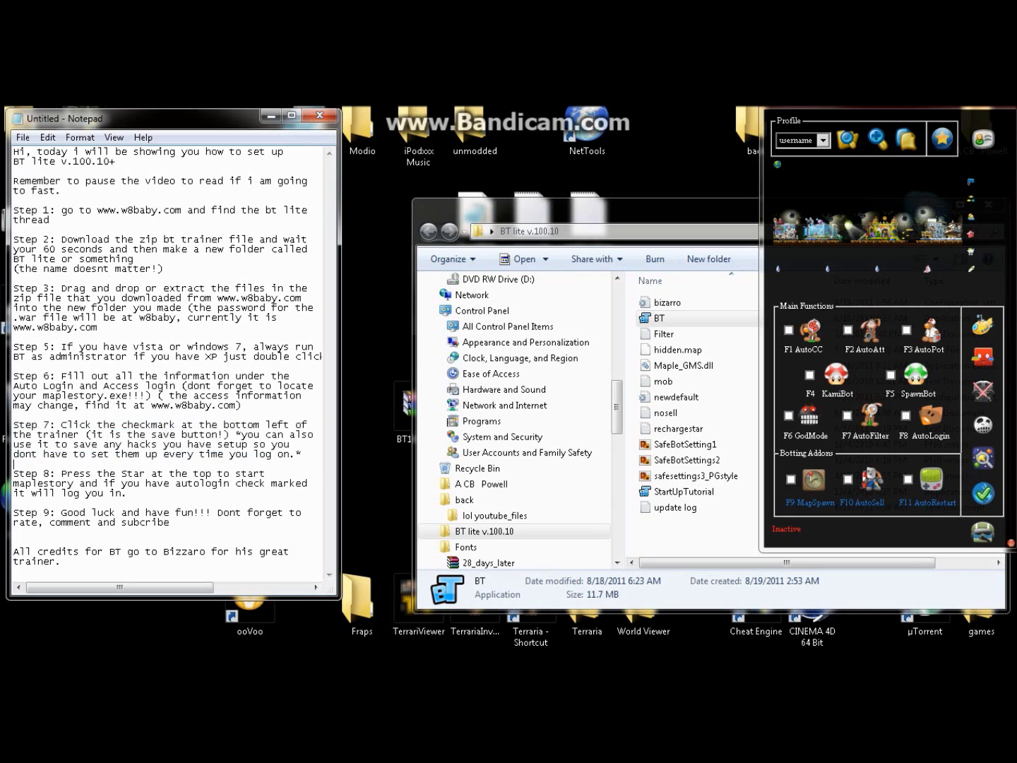
left_click(985, 497)
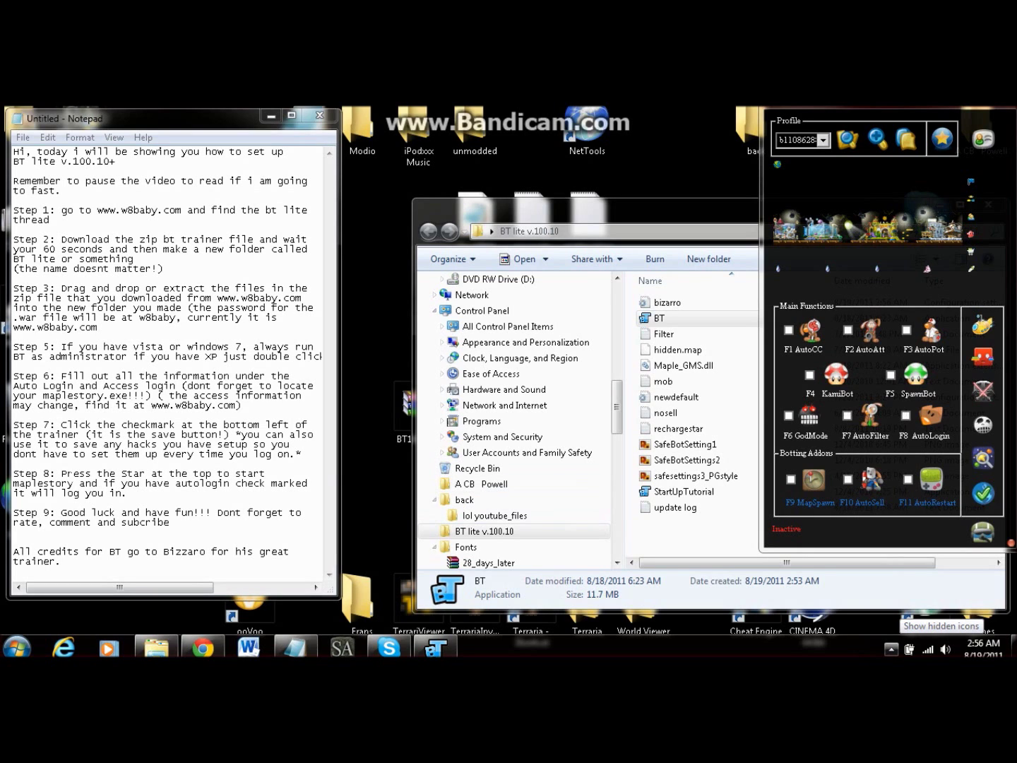
Step: Turn on F8 AutoLogin and launch MapleStory with the star button
left_click_drag(128, 493, 14, 473)
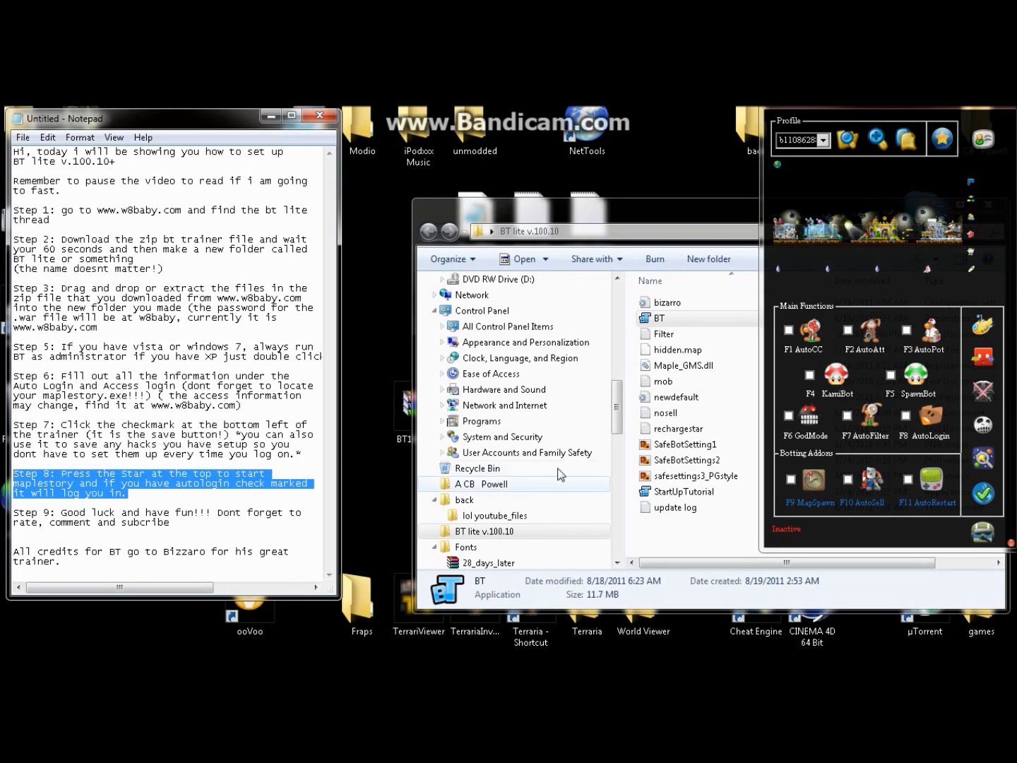
left_click(359, 503)
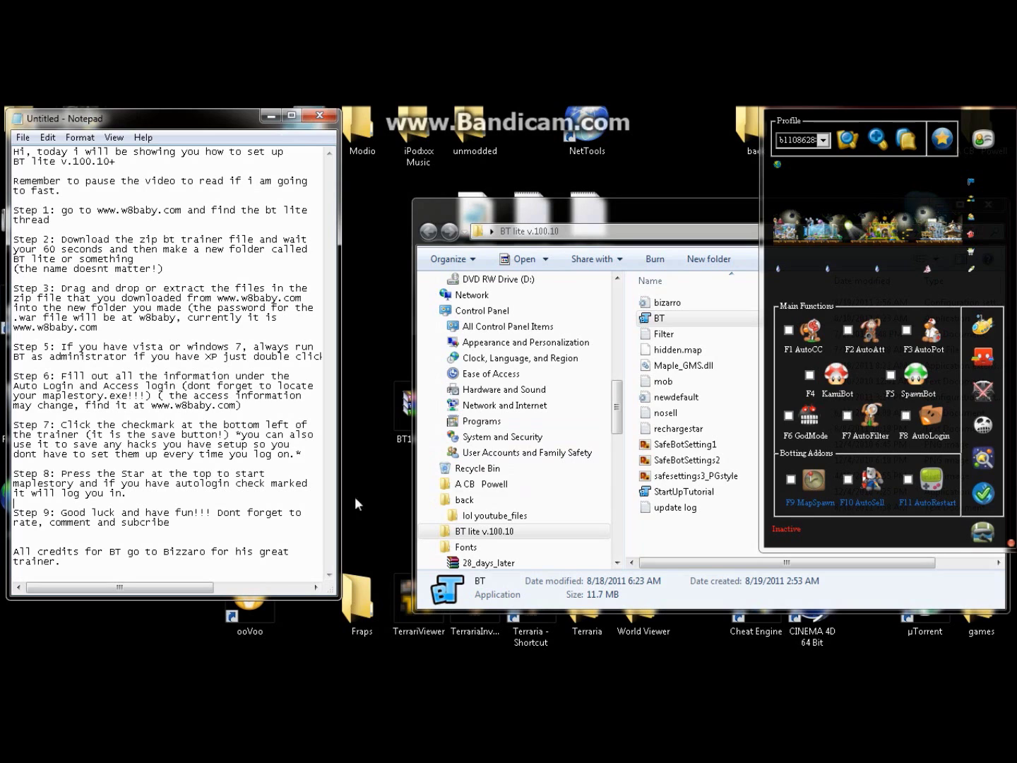
left_click(905, 416)
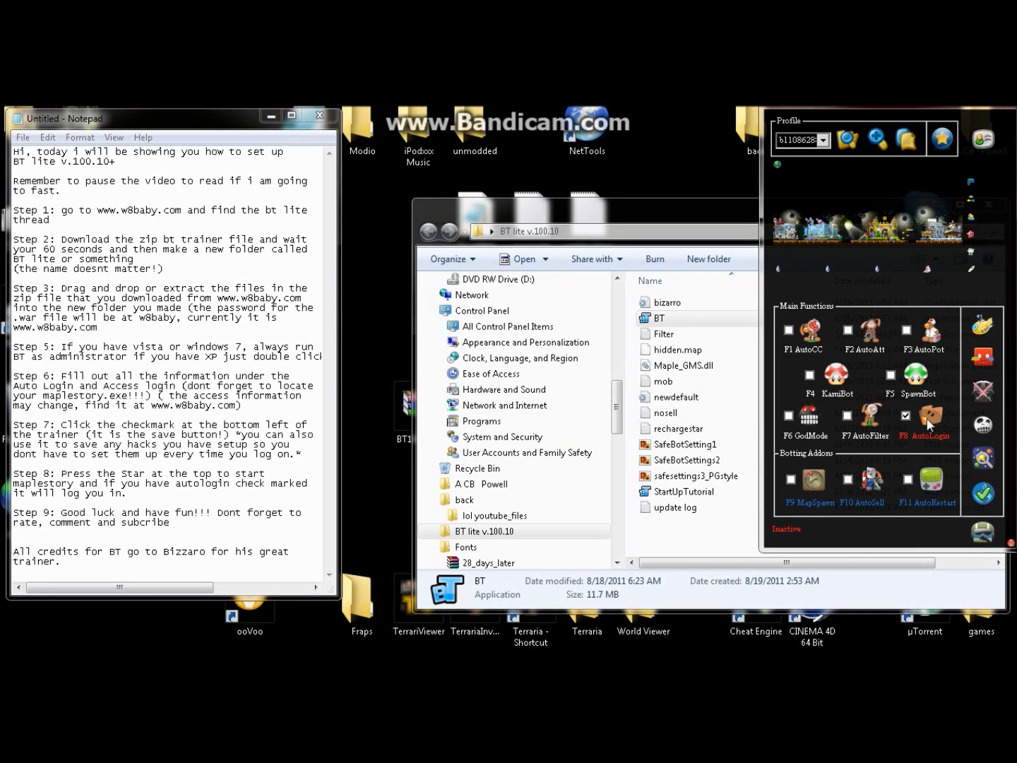
left_click(928, 423)
left_click(928, 423)
left_click(943, 142)
Step: Minimize the setup notes and close the BT lite v.100.10 folder window
left_click_drag(170, 523, 11, 513)
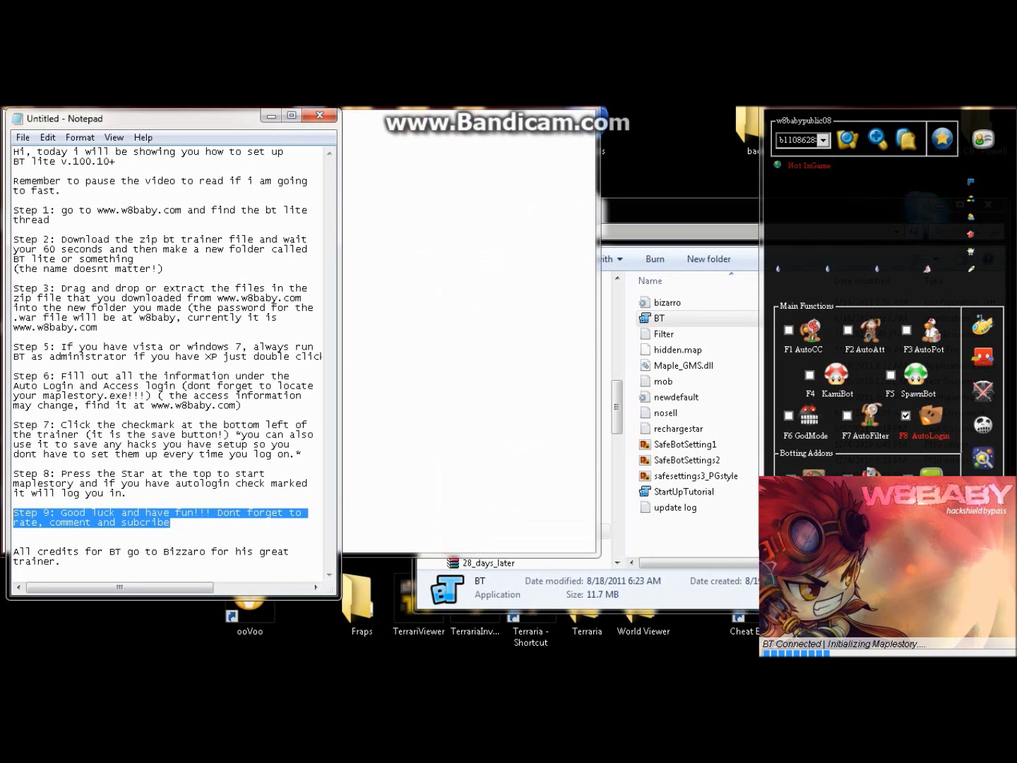
left_click(14, 541)
left_click_drag(61, 562, 10, 551)
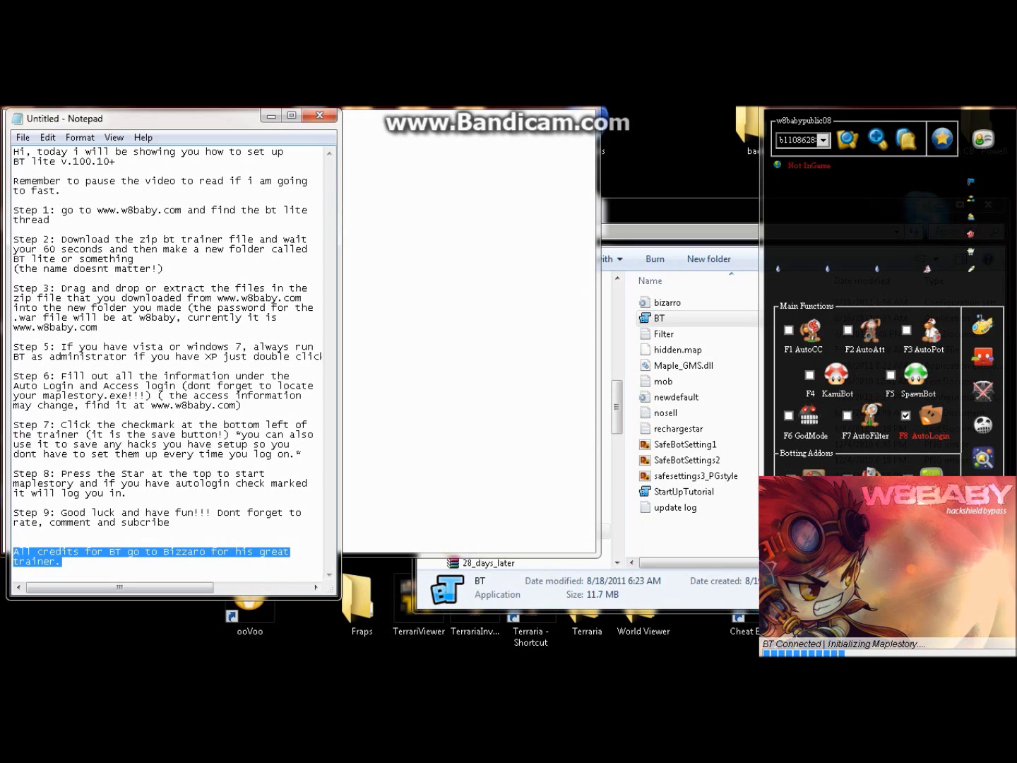
left_click(271, 115)
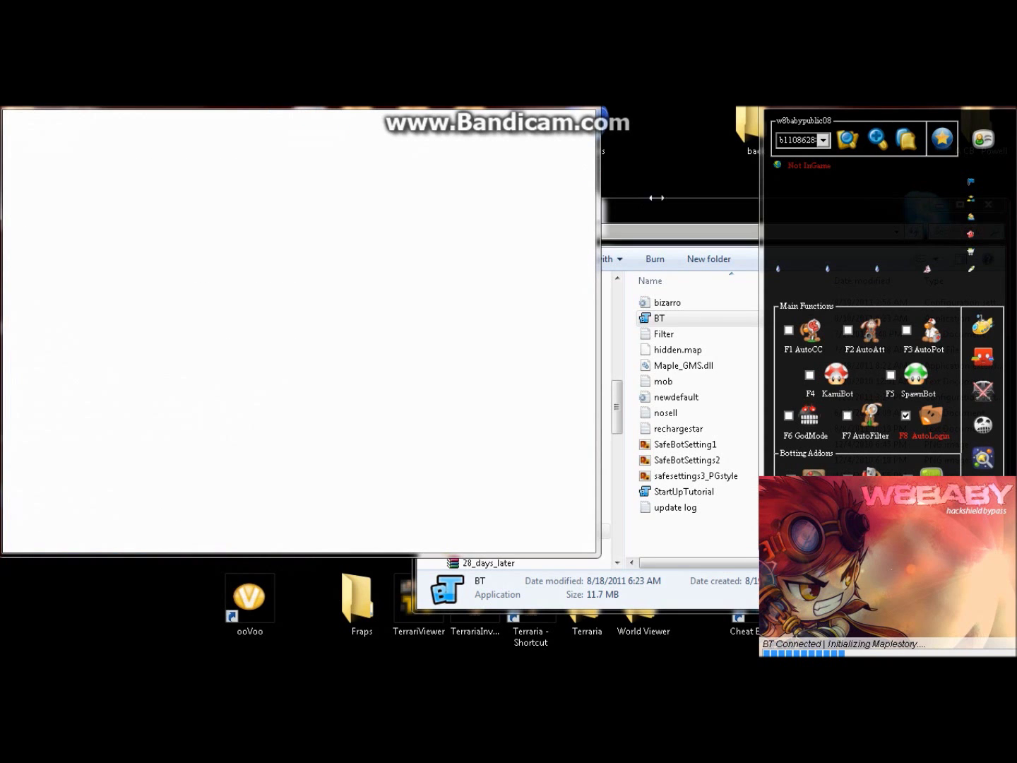
left_click(683, 222)
left_click(987, 205)
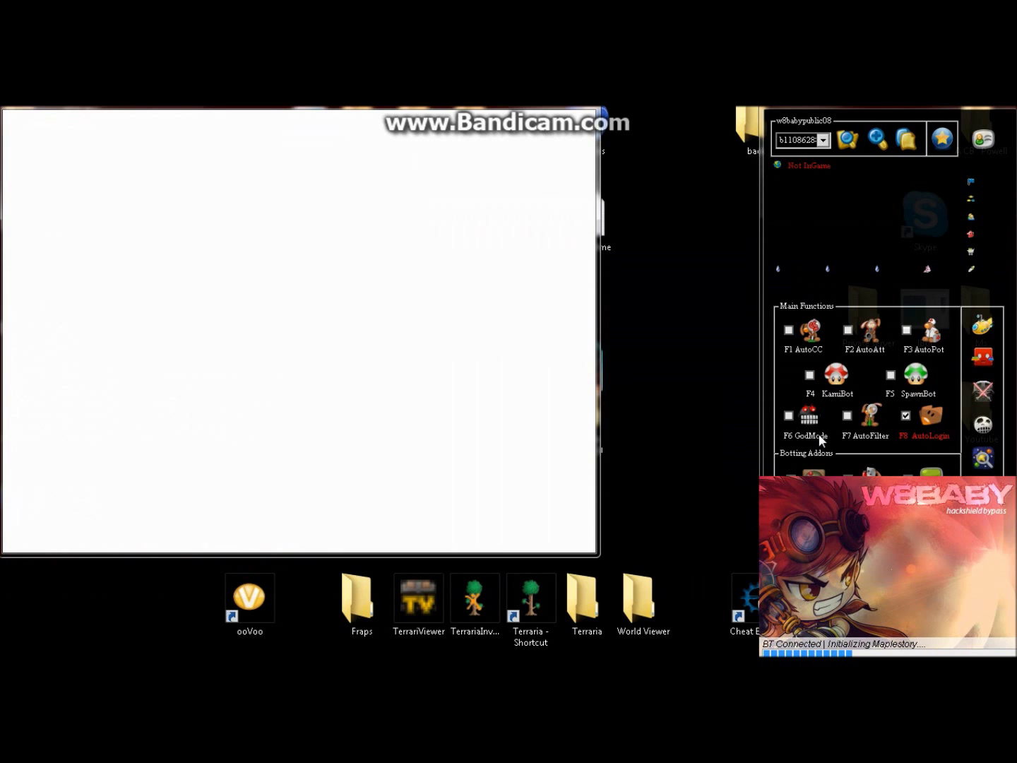
Step: Turn on F6 GodMode and turn off F8 AutoLogin
left_click(812, 418)
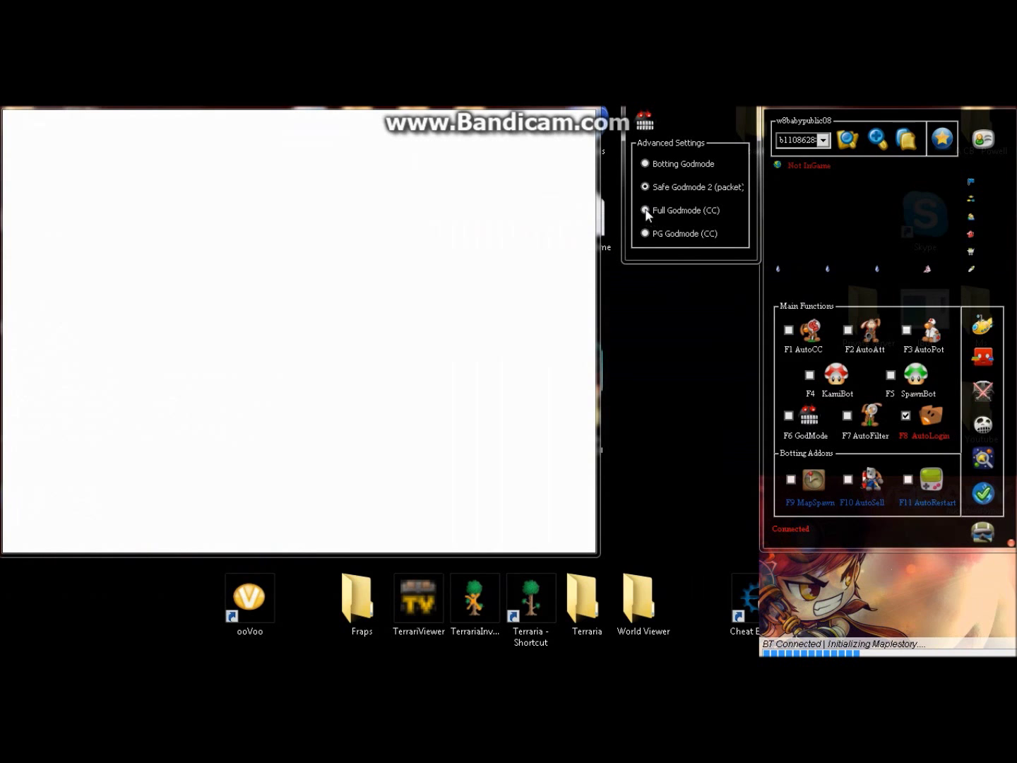
left_click(805, 419)
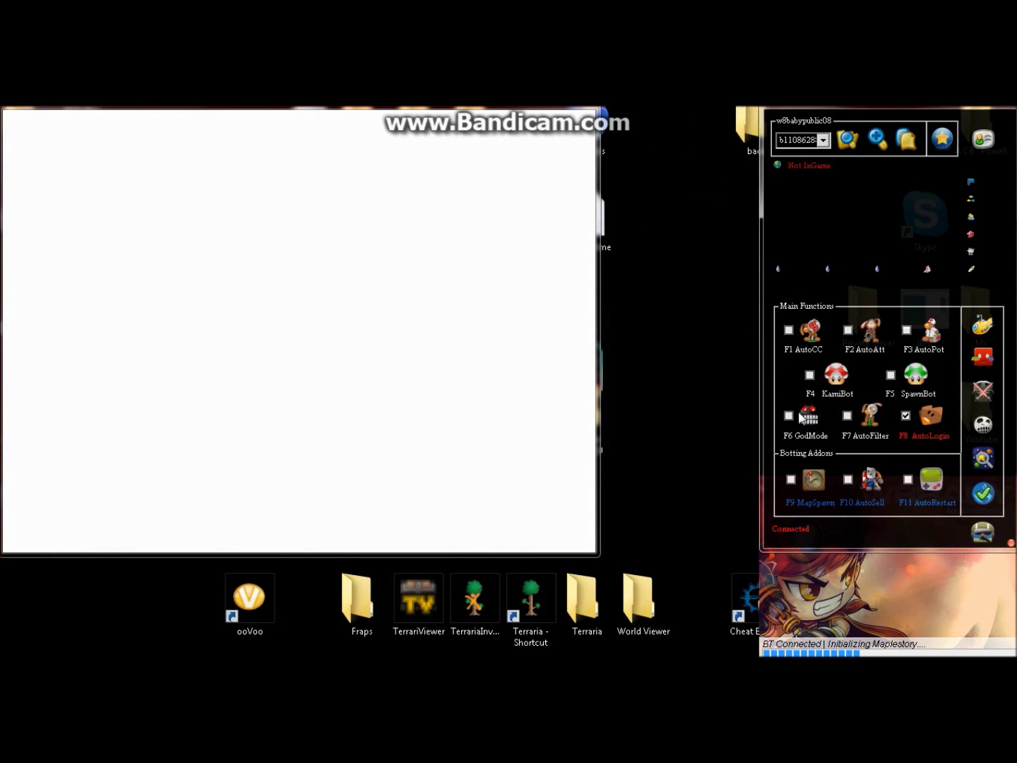
left_click(790, 416)
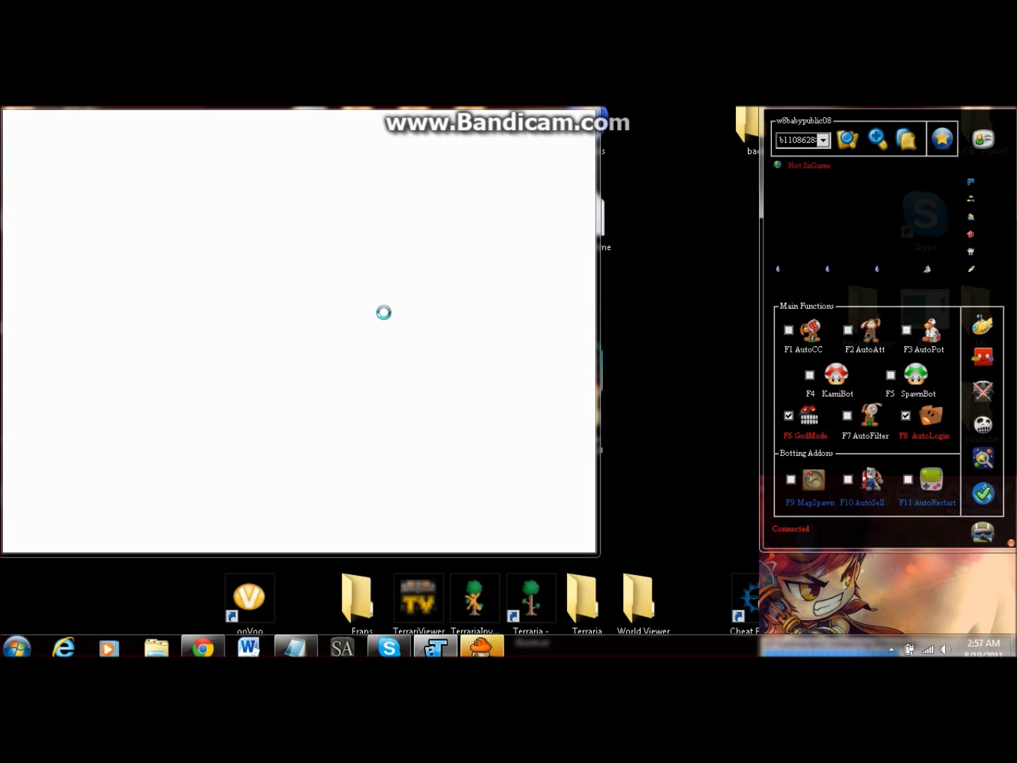
left_click(906, 416)
Step: Append the line 'just showing that maple loads' to the notes, then minimize Notepad to reveal MapleStory
left_click(295, 647)
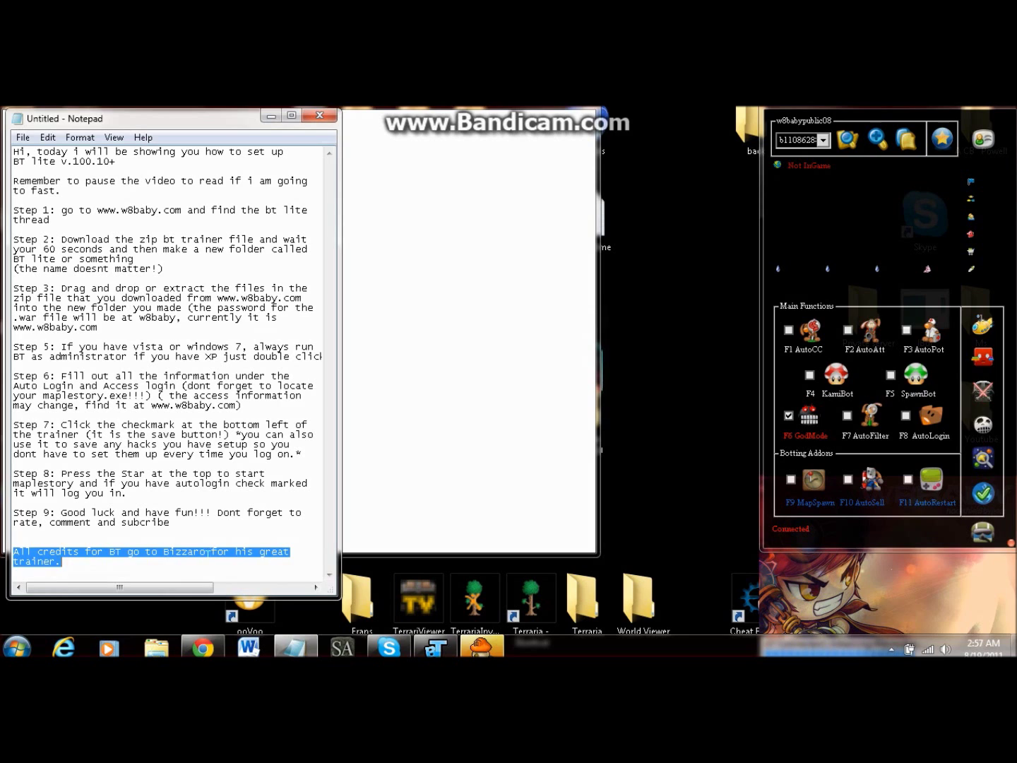
left_click(62, 562)
key("Return")
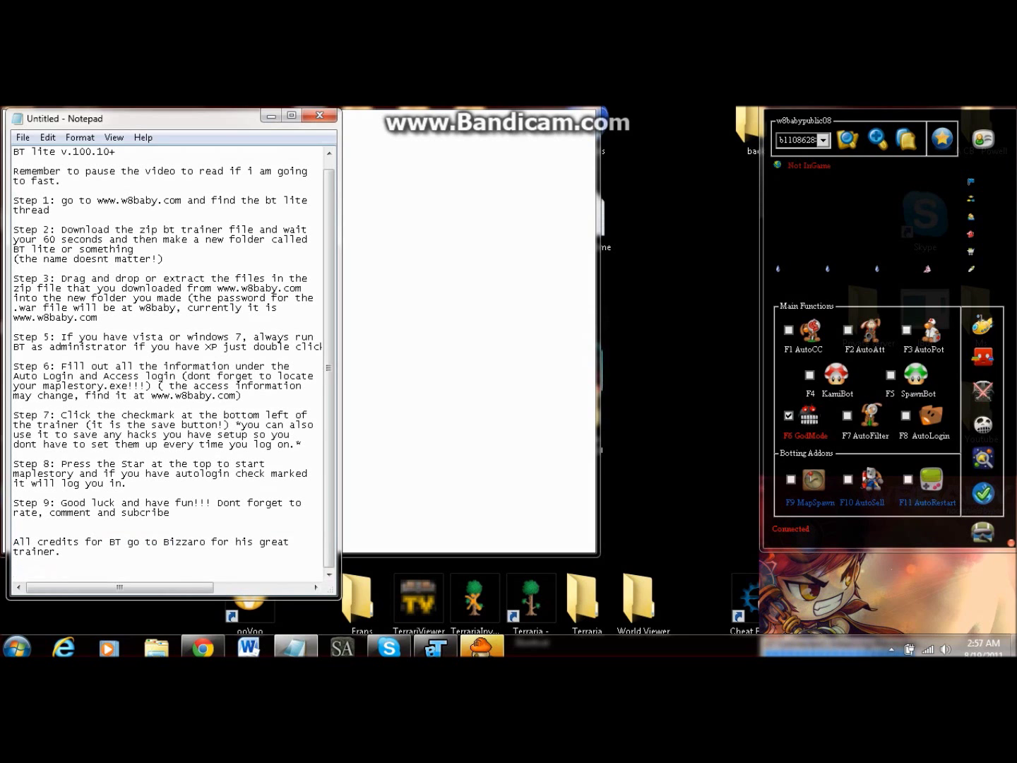
type("just showing that maple loads...")
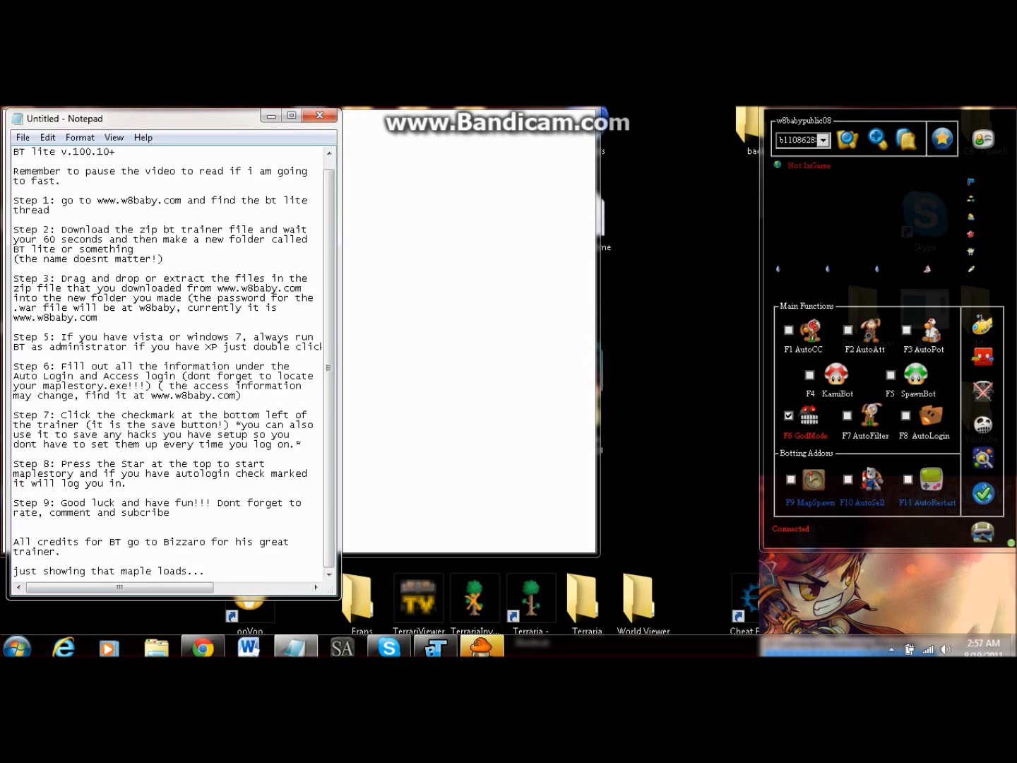
left_click(271, 116)
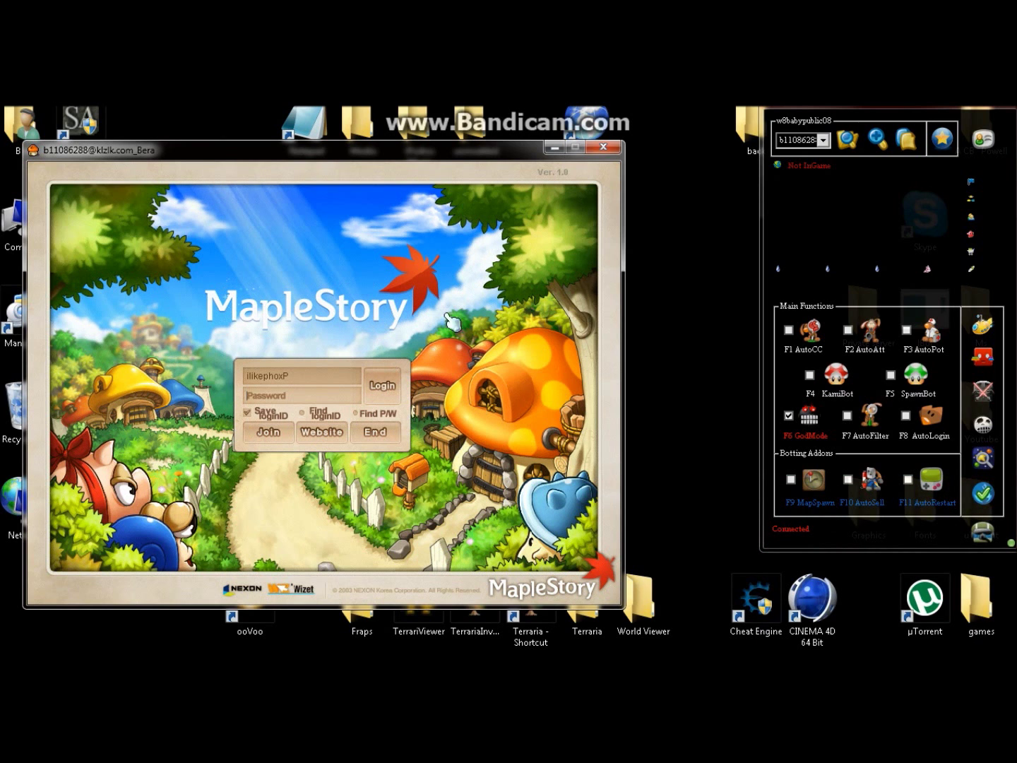
Step: Exit MapleStory and confirm closing BT lite trainer, then centre the Notepad notes and highlight the credits line
left_click(388, 437)
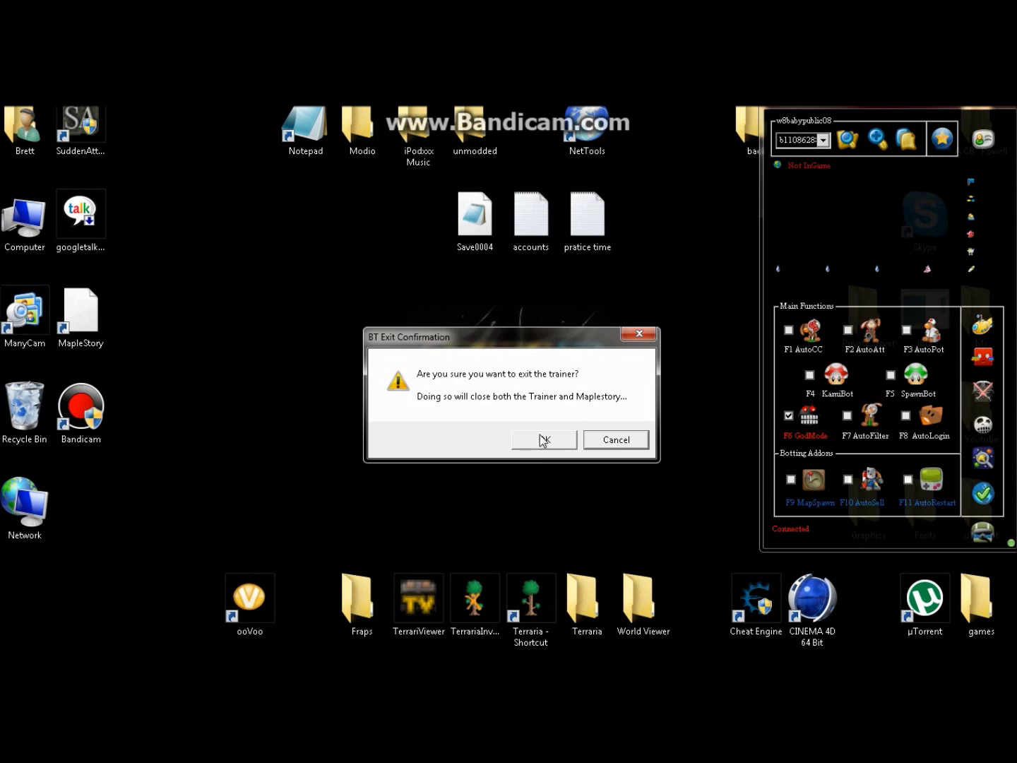
left_click(543, 441)
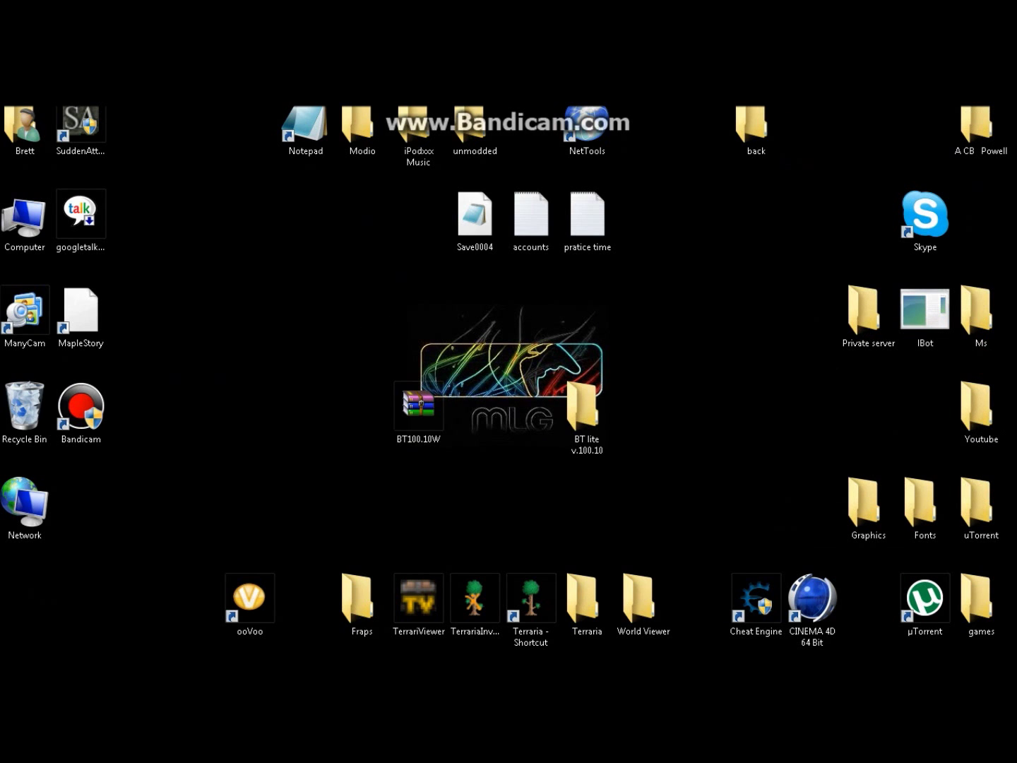
left_click(296, 648)
left_click_drag(241, 118, 601, 120)
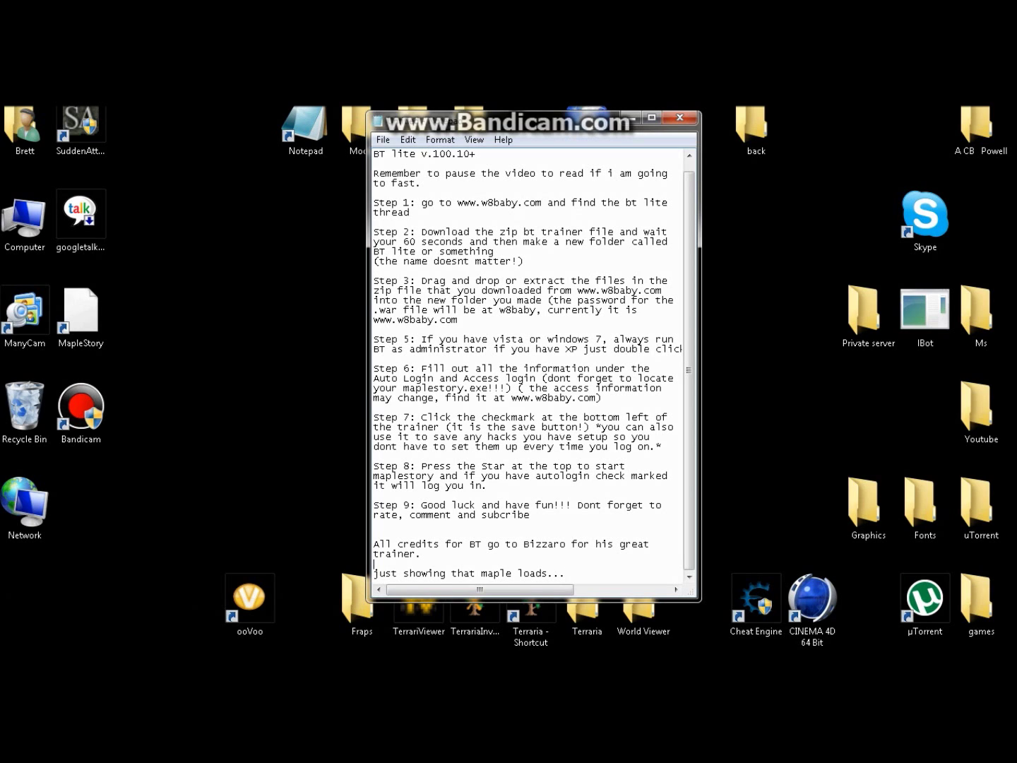
left_click_drag(422, 554, 375, 545)
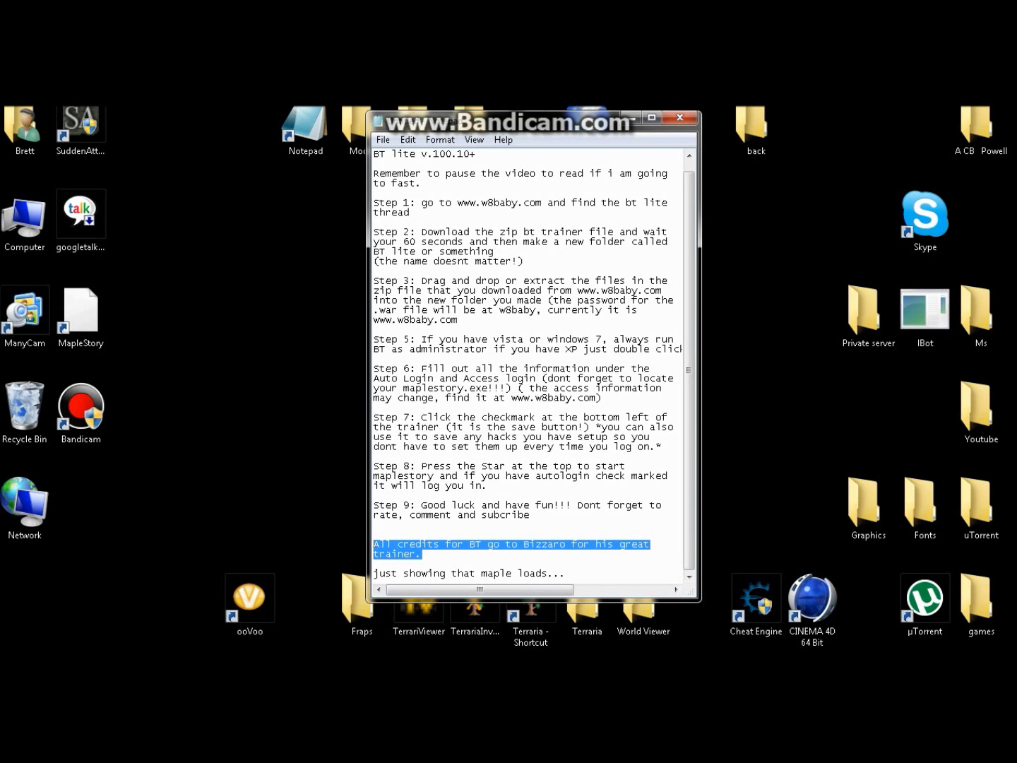